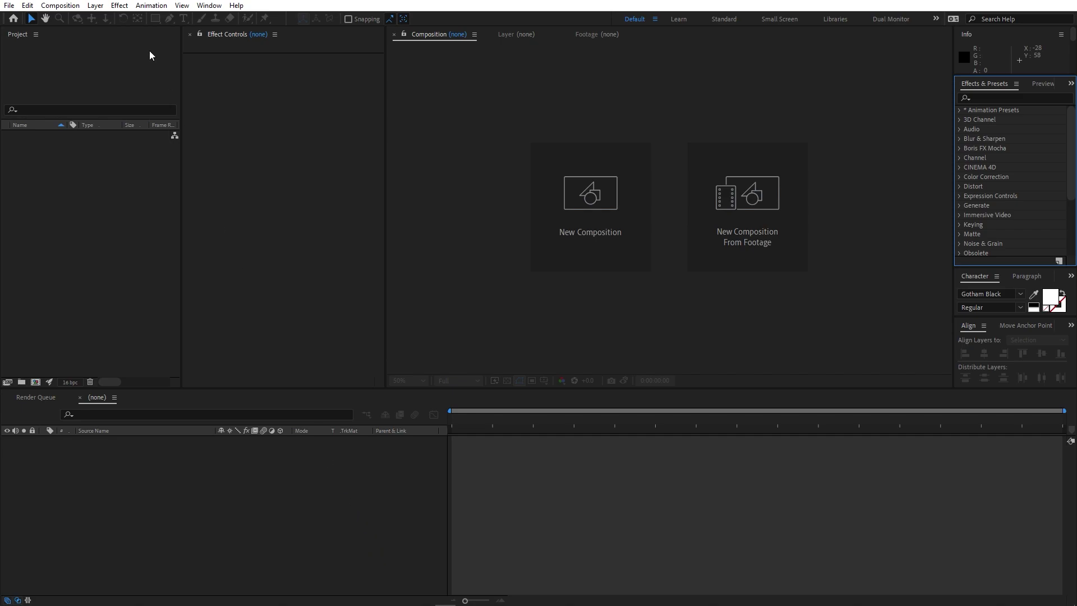
Create a composition named Main at 1920×1080, 30 fps, 20 seconds, with the CINEMA 4D renderer
left_click(61, 6)
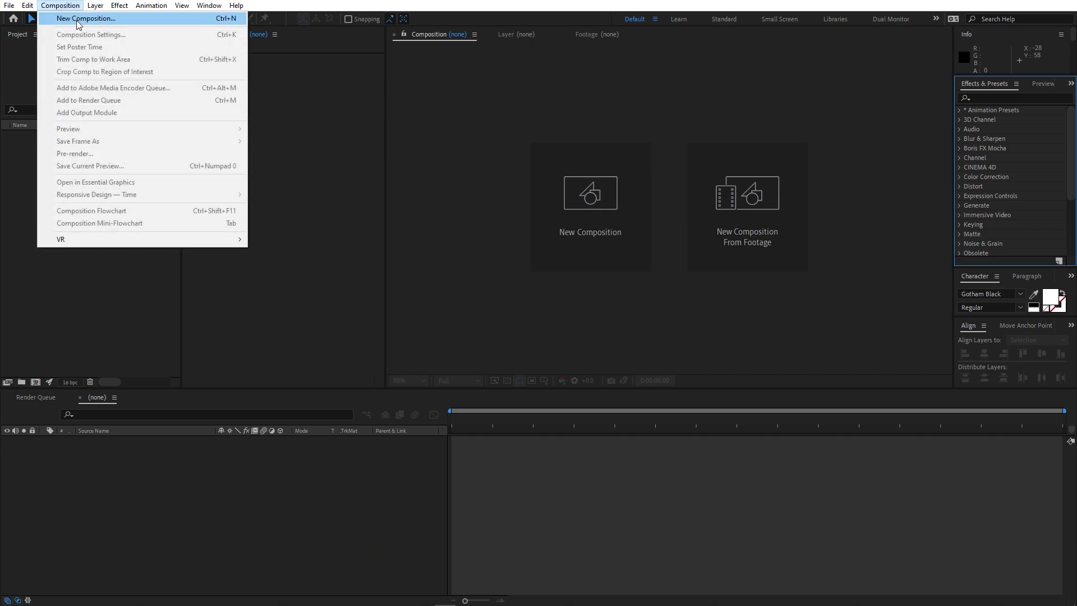
left_click(77, 22)
type("Main")
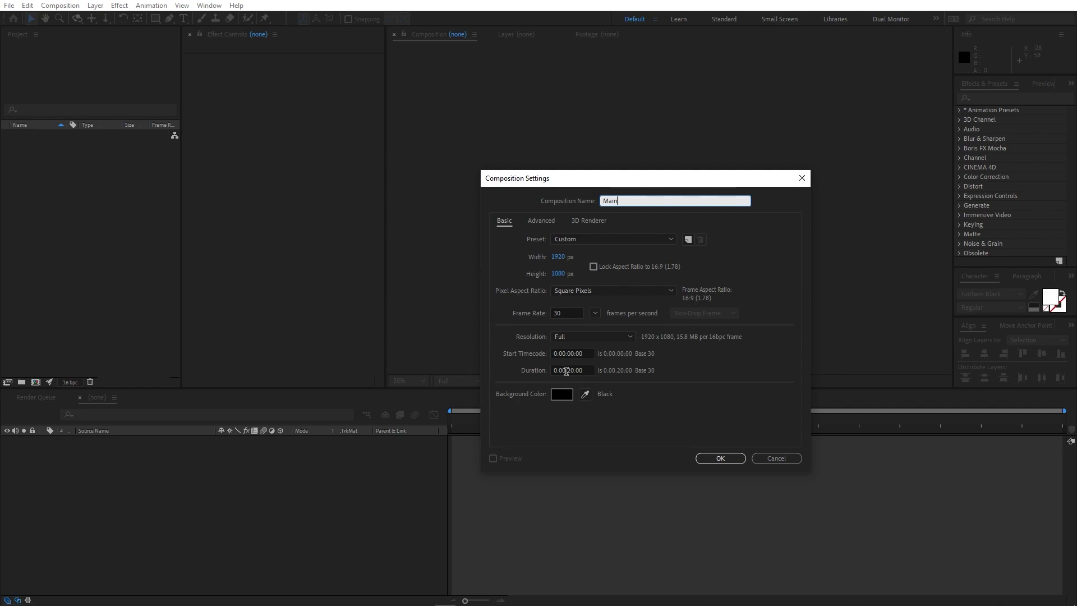
left_click(590, 221)
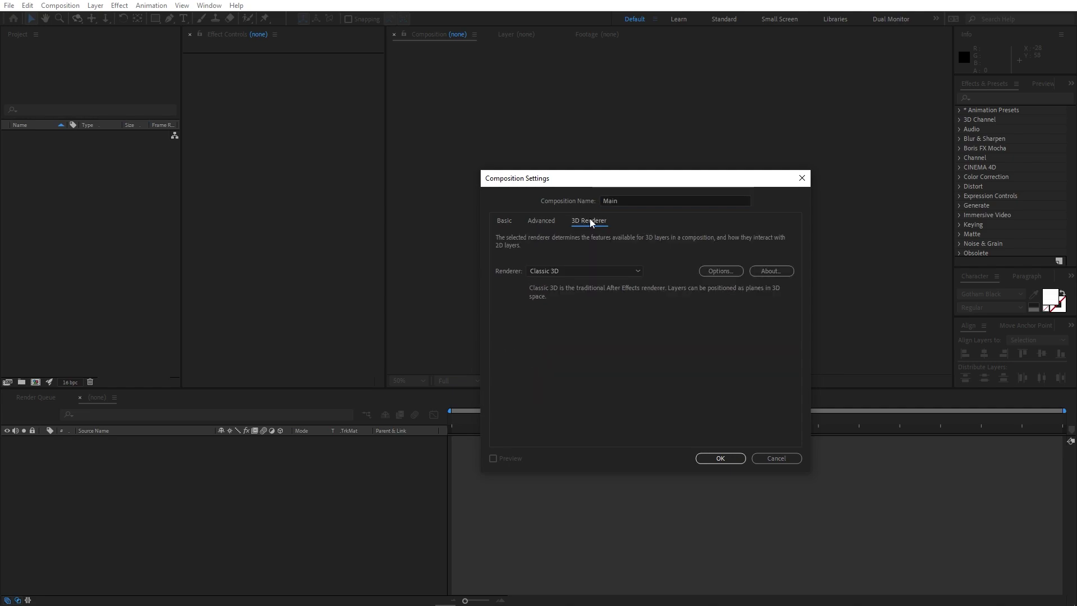
left_click(571, 271)
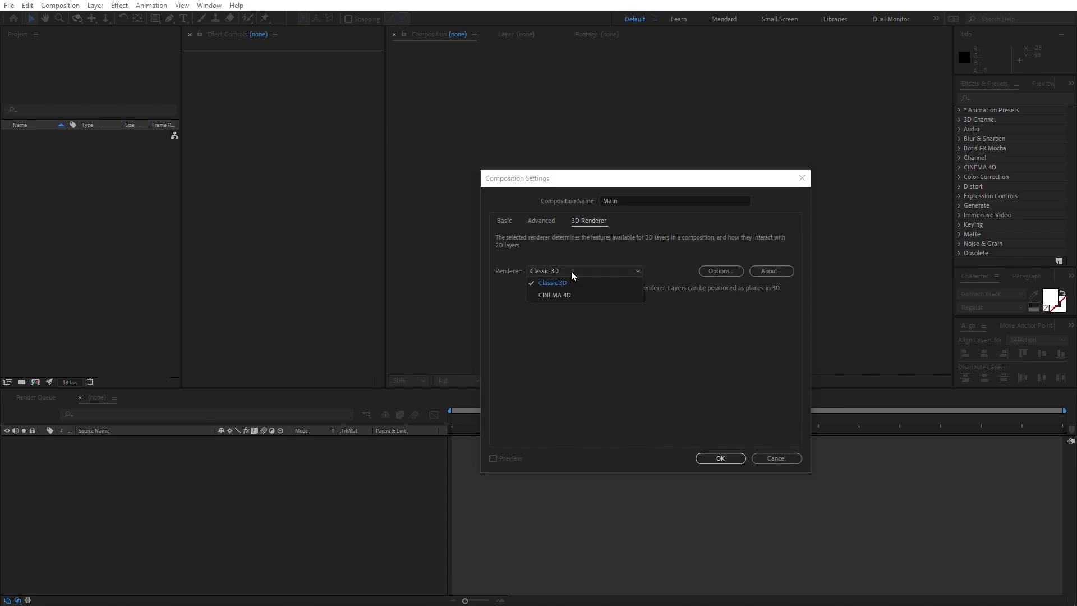
left_click(560, 294)
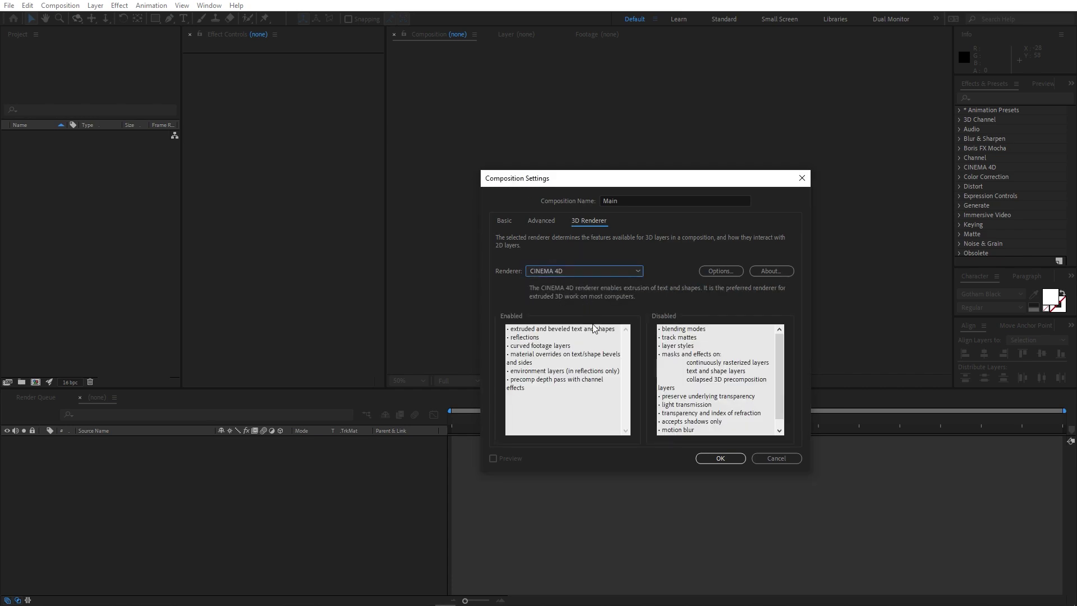
left_click(718, 458)
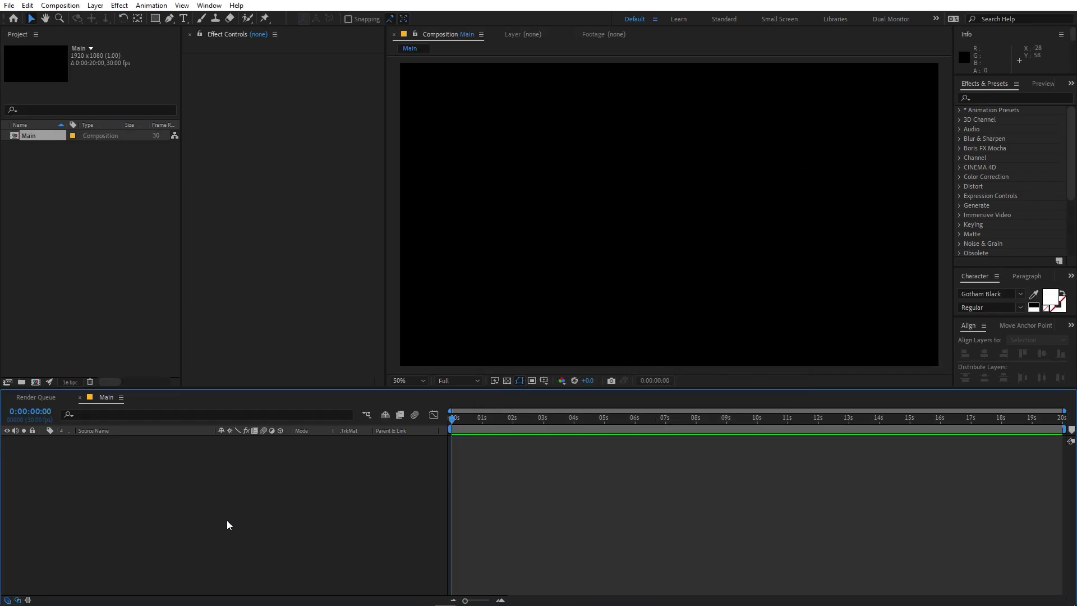
Add a full-frame red solid layer to the Main composition
right_click(226, 520)
mouse_move(332, 384)
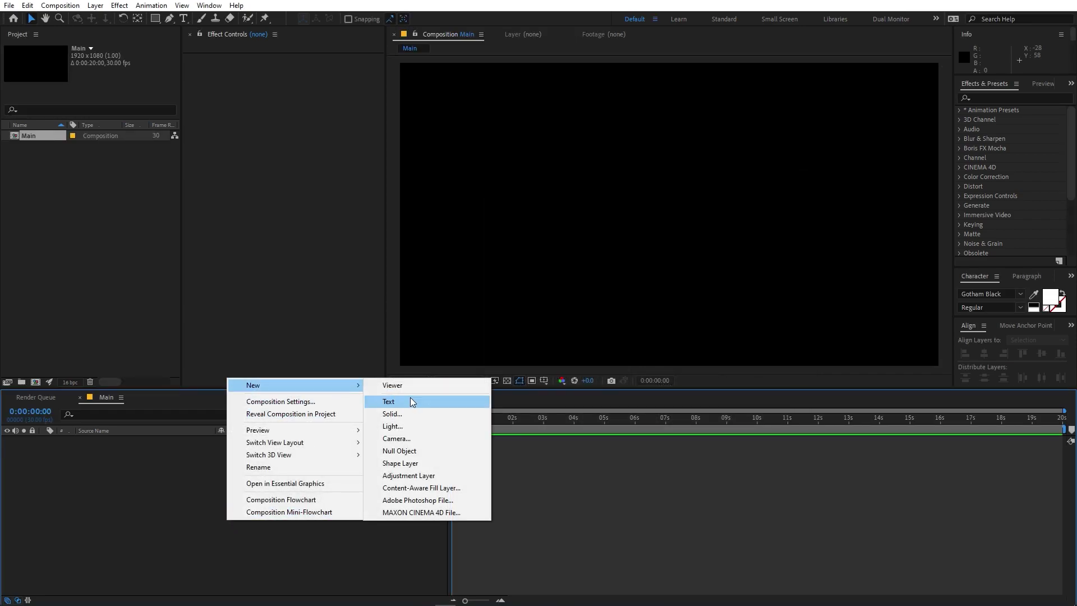
left_click(406, 415)
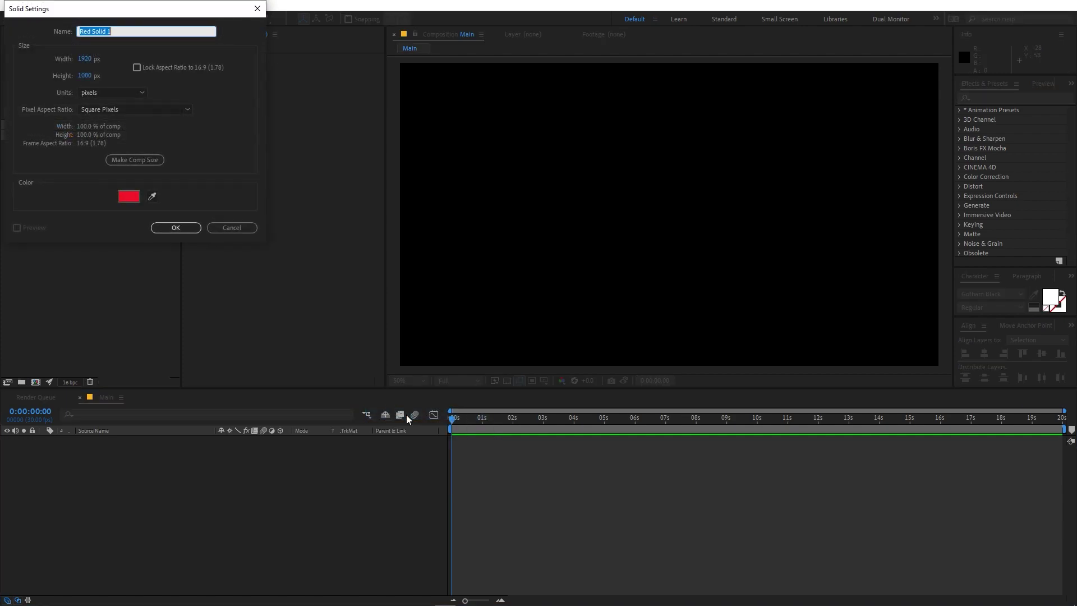
left_click(176, 227)
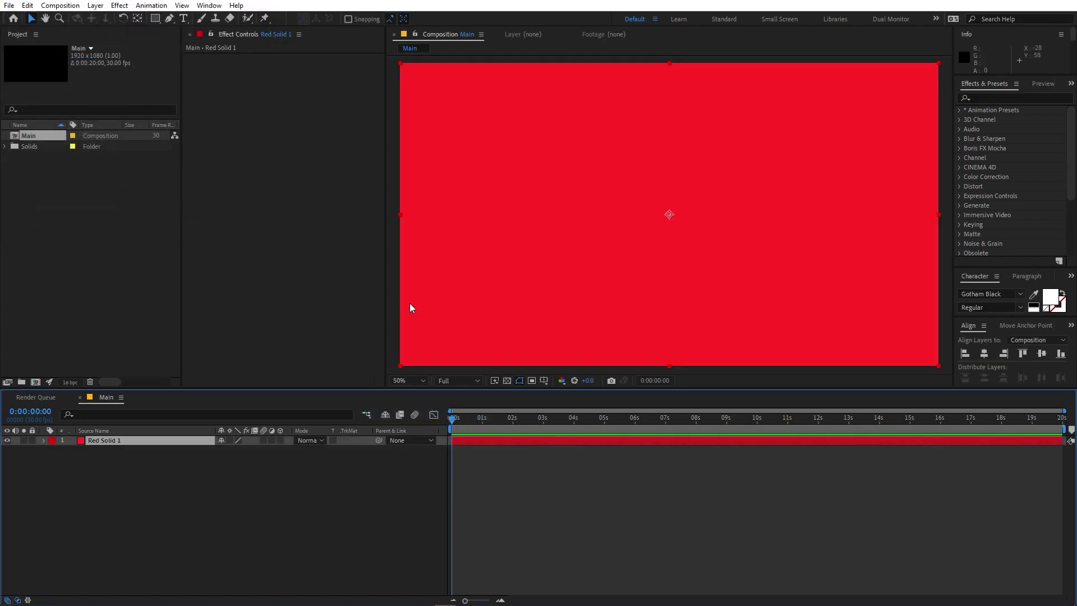
Apply a Fill effect to the solid with the colour set to FF1833
left_click(991, 97)
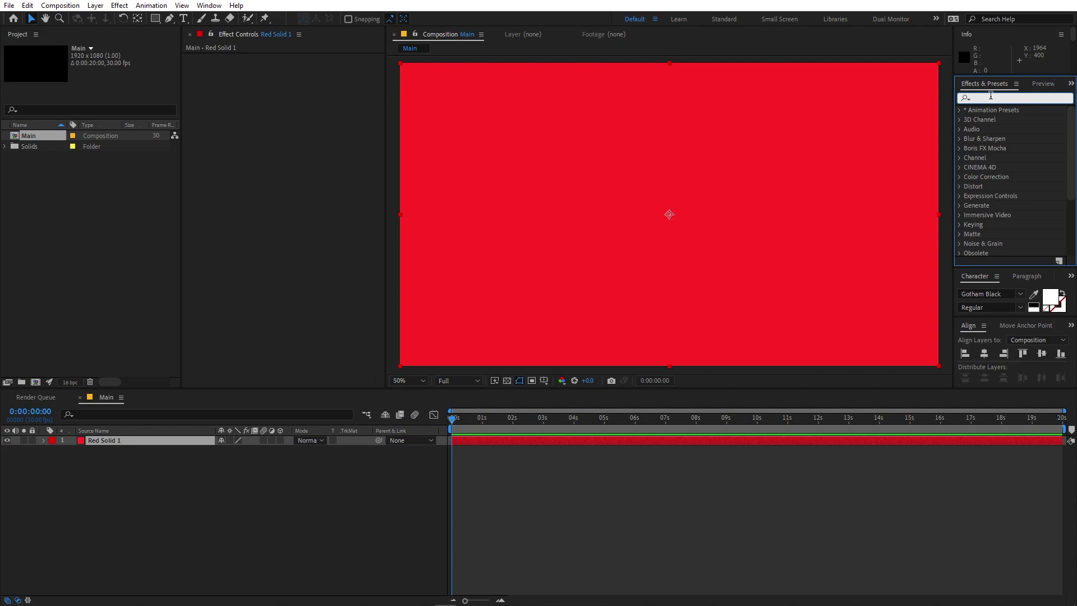
type("fill")
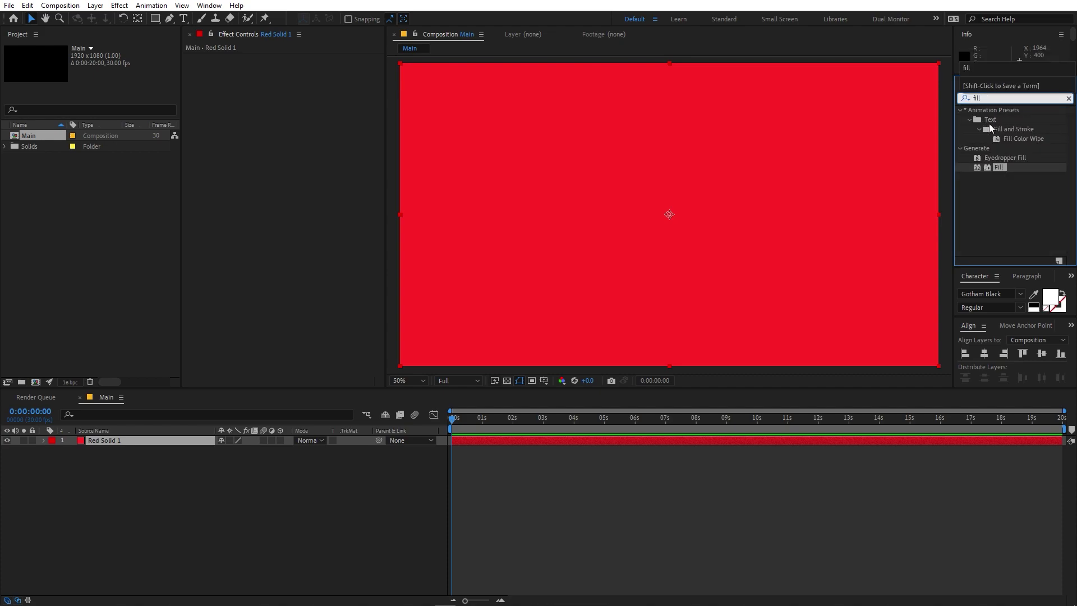
left_click_drag(1002, 167, 254, 88)
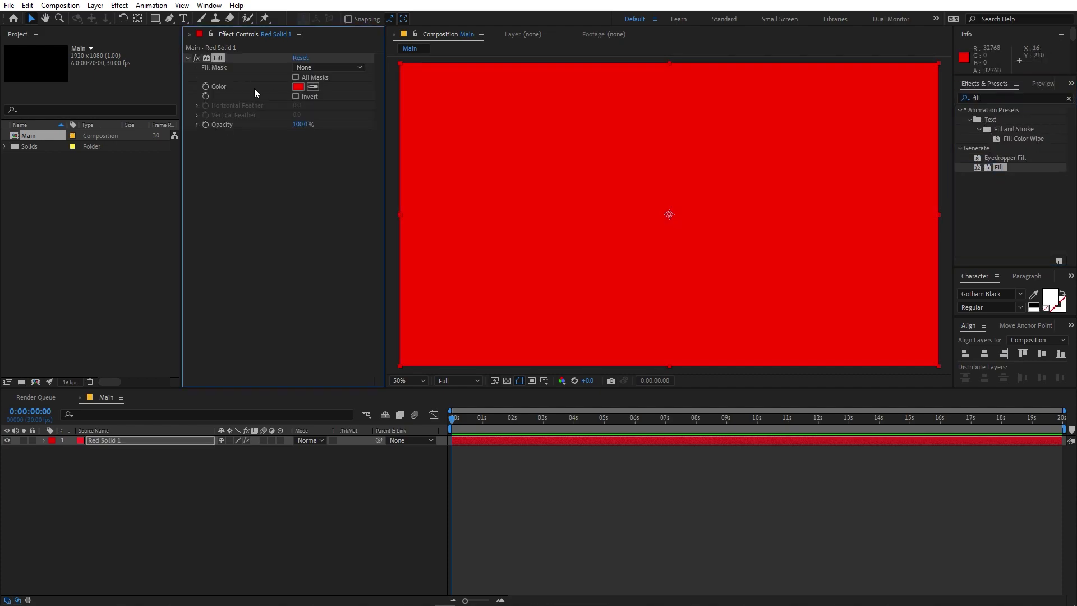
left_click(303, 87)
mouse_move(240, 253)
left_mouse_down()
mouse_move(230, 254)
mouse_move(259, 259)
left_mouse_up()
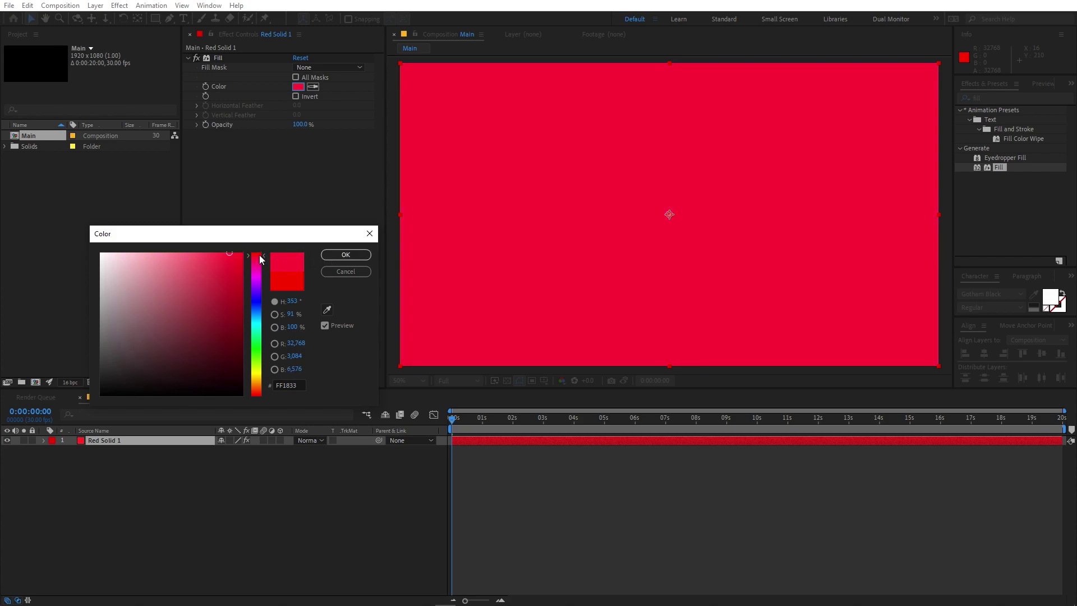
left_click(328, 255)
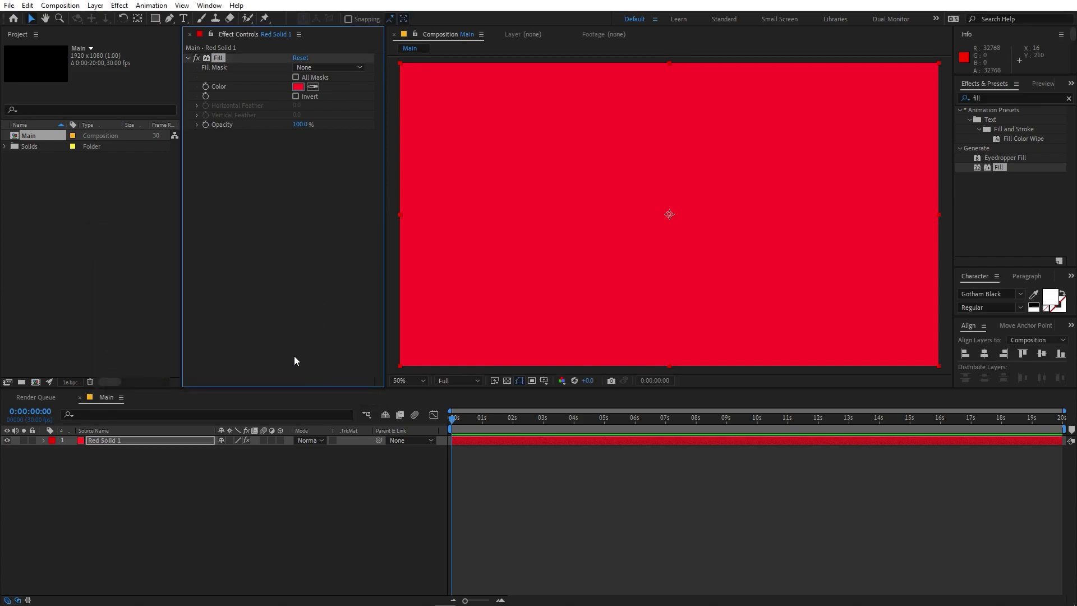
Add a MOTION text layer centred horizontally and vertically in the composition
left_click(150, 318)
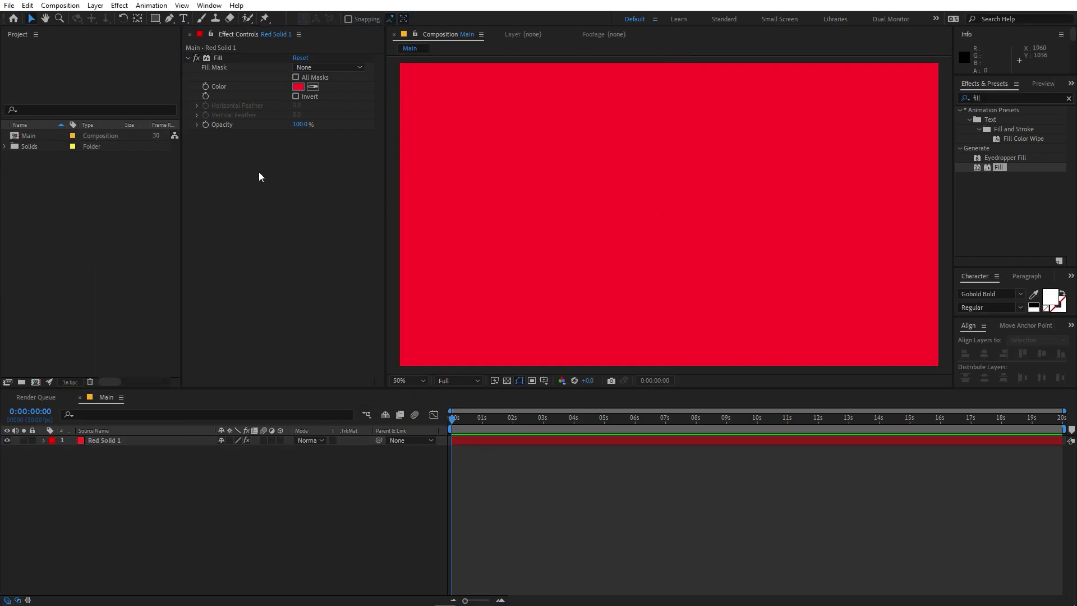
left_click(184, 18)
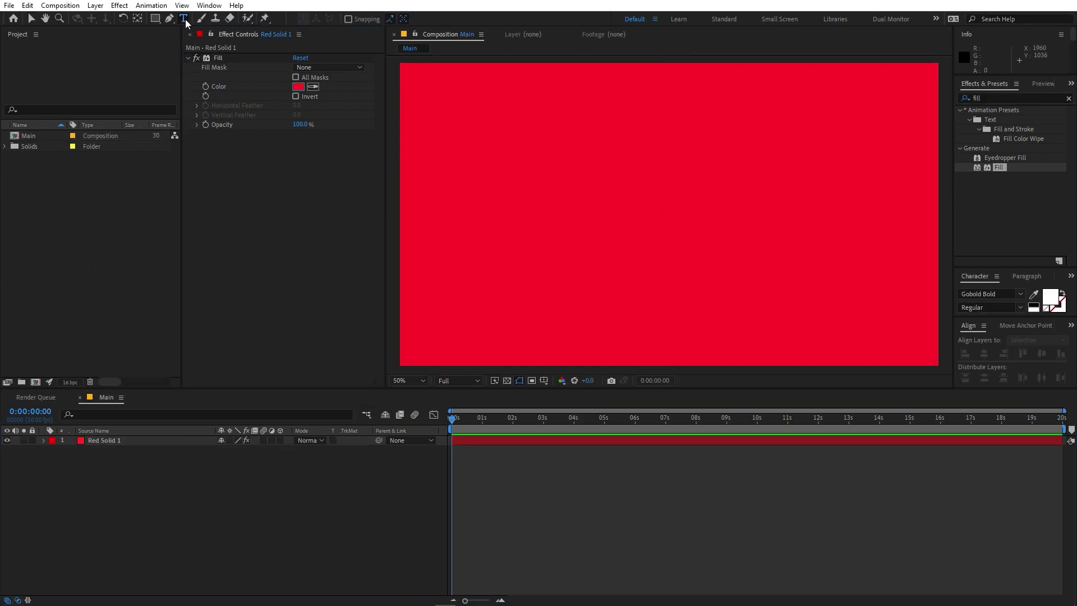
left_click(623, 201)
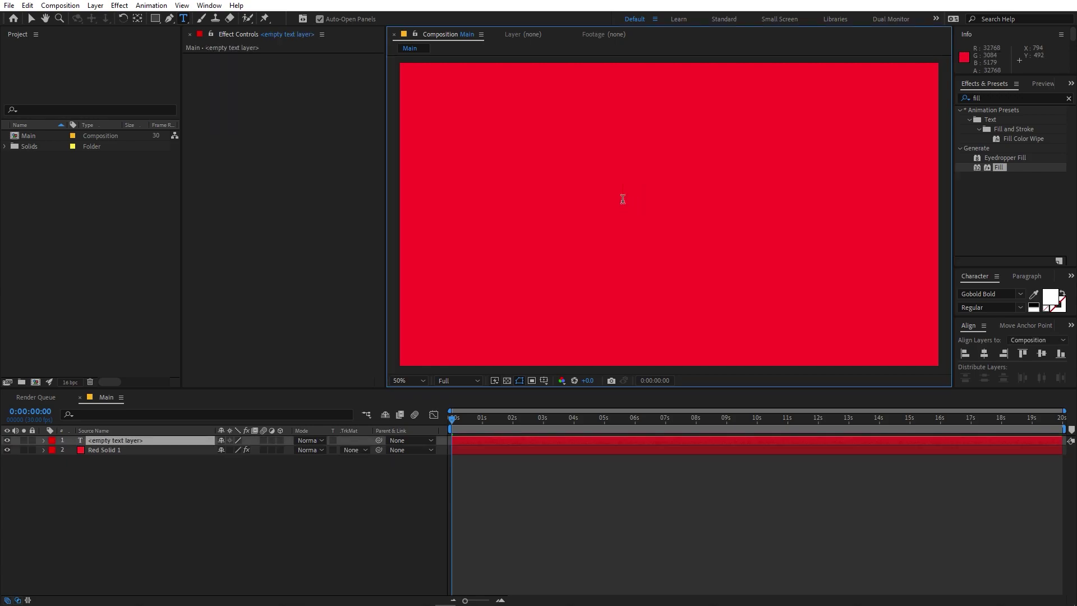
type("MOTION")
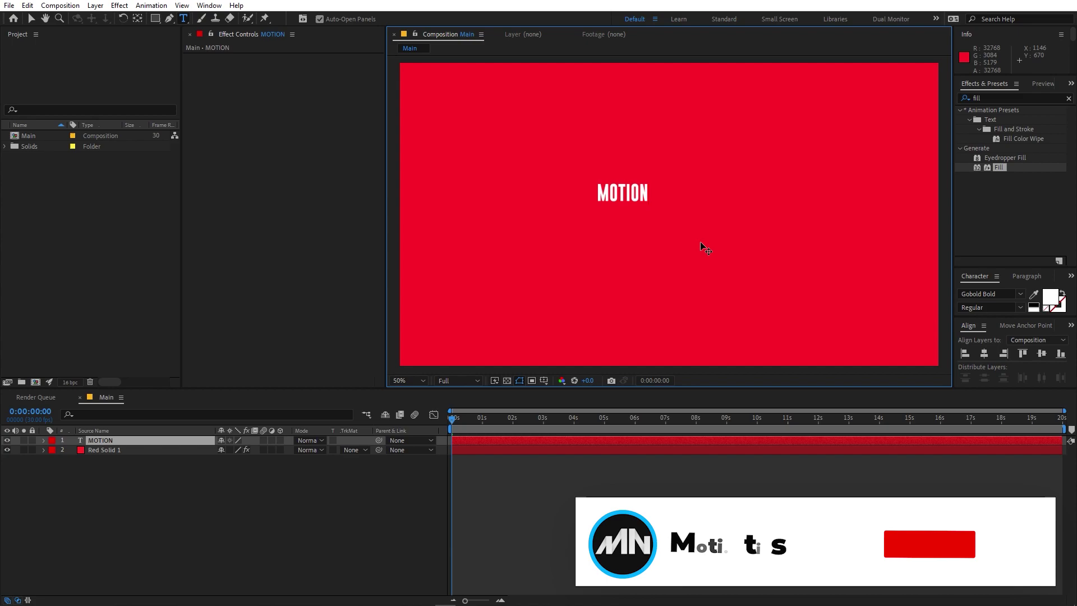
left_click(985, 354)
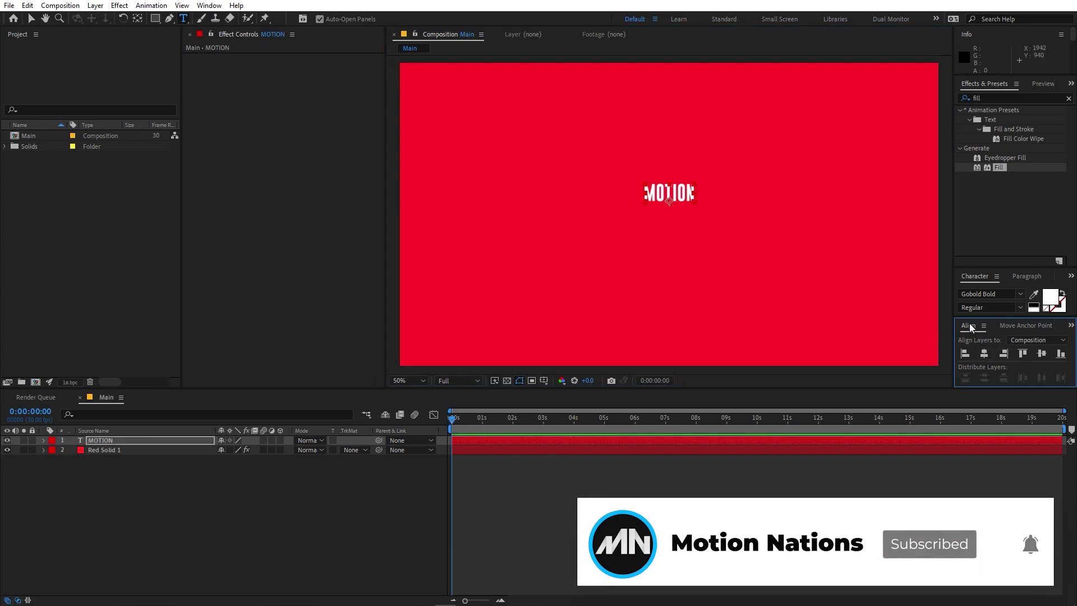
left_click(1041, 355)
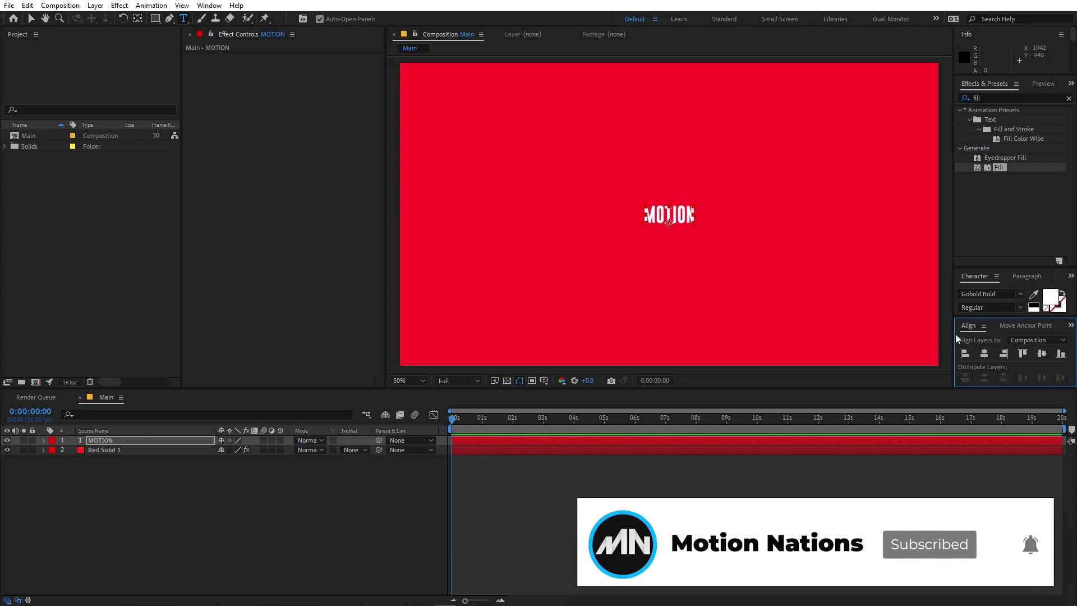
Move the MOTION anchor point to the text centre and scale the layer to 387%
left_click(206, 5)
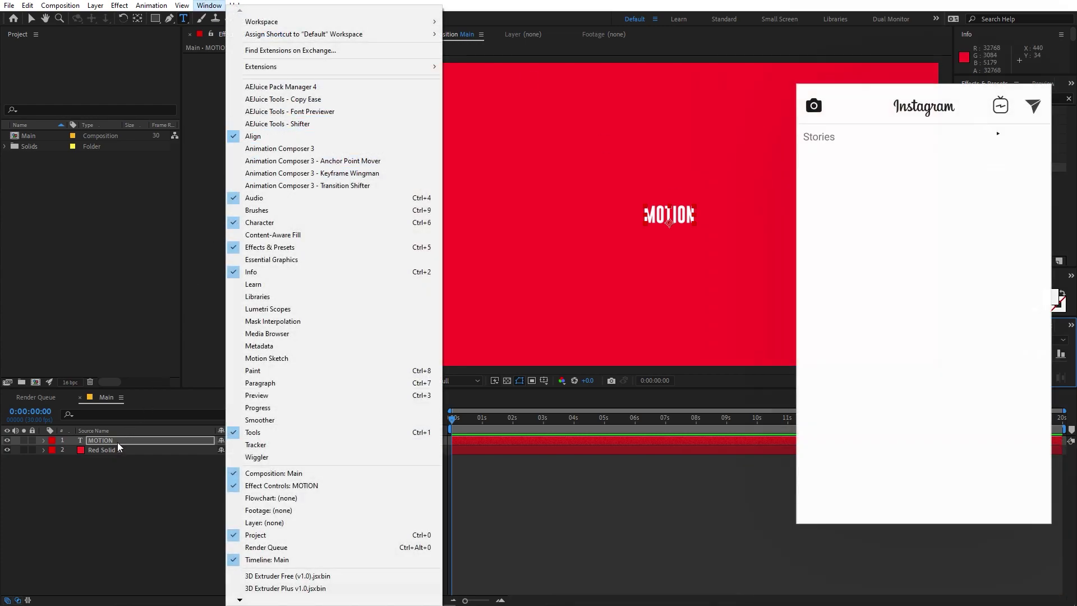
left_click(116, 443)
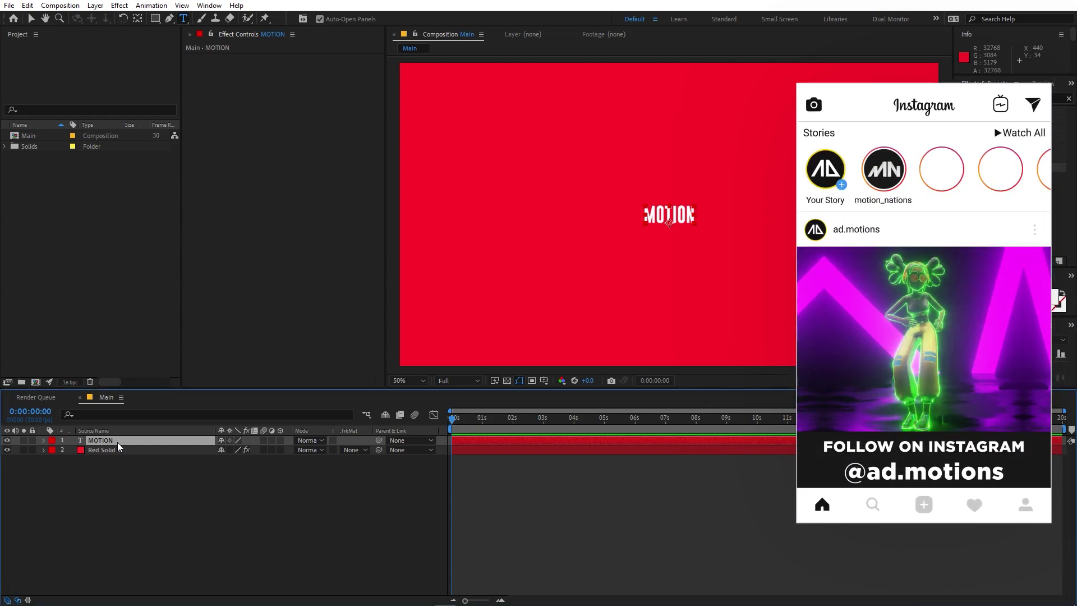
left_click(137, 18)
left_click_drag(669, 223, 669, 215)
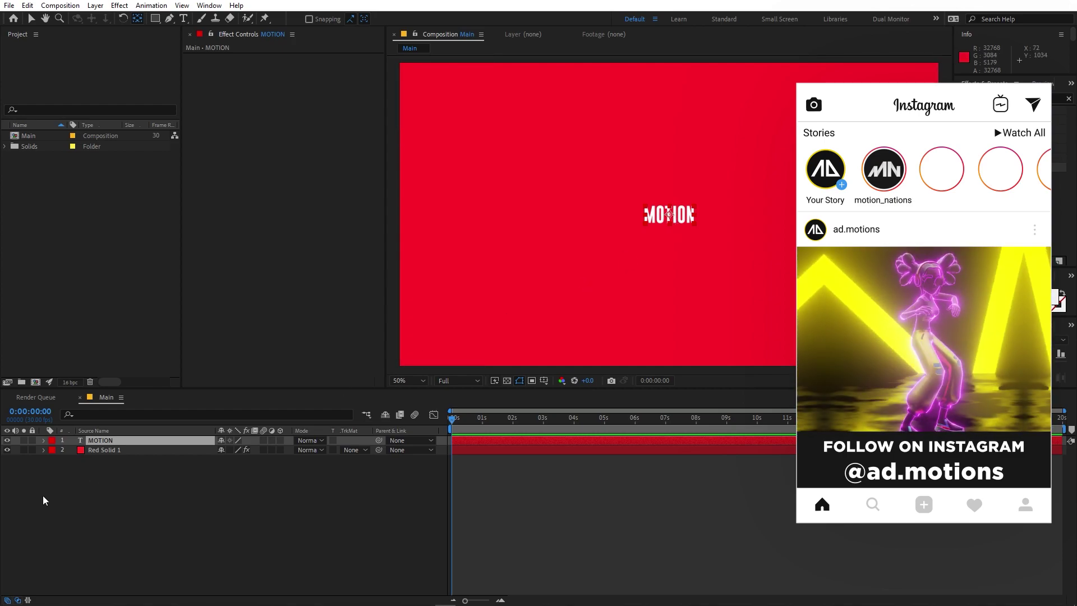
key("s")
left_click_drag(233, 450, 395, 462)
Make the MOTION and red solid layers 3D, and switch the viewer to 2 Views
key("F2")
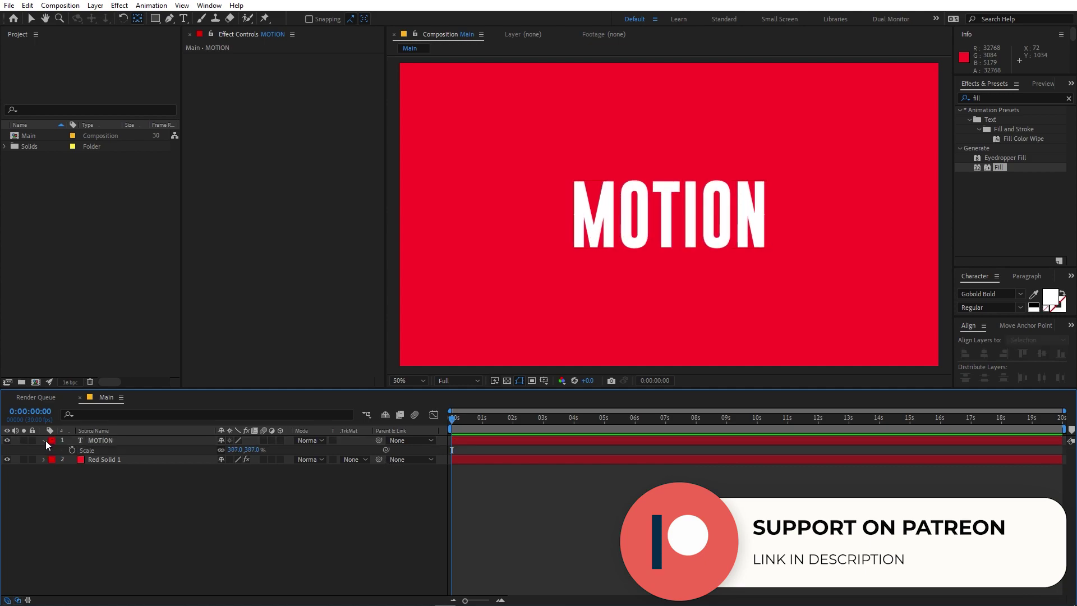
left_click(44, 441)
left_click(280, 441)
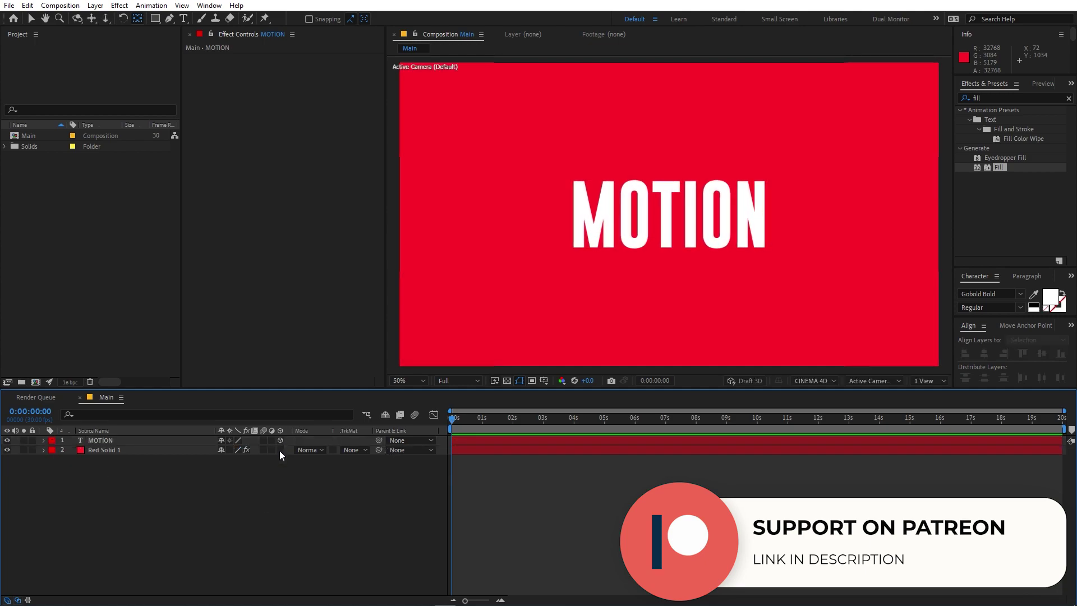
left_click(280, 450)
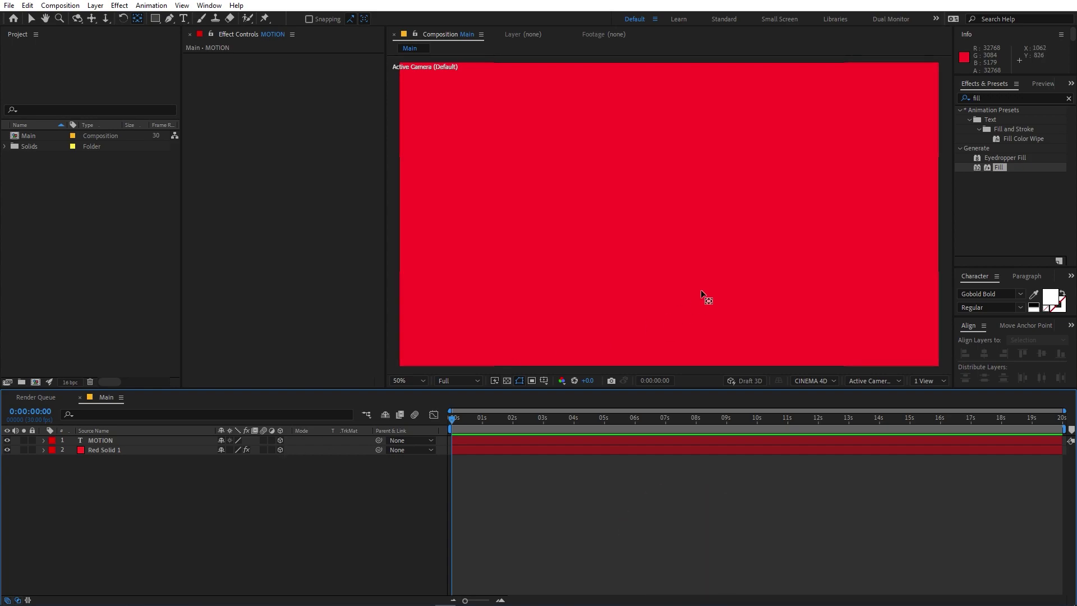
key("v")
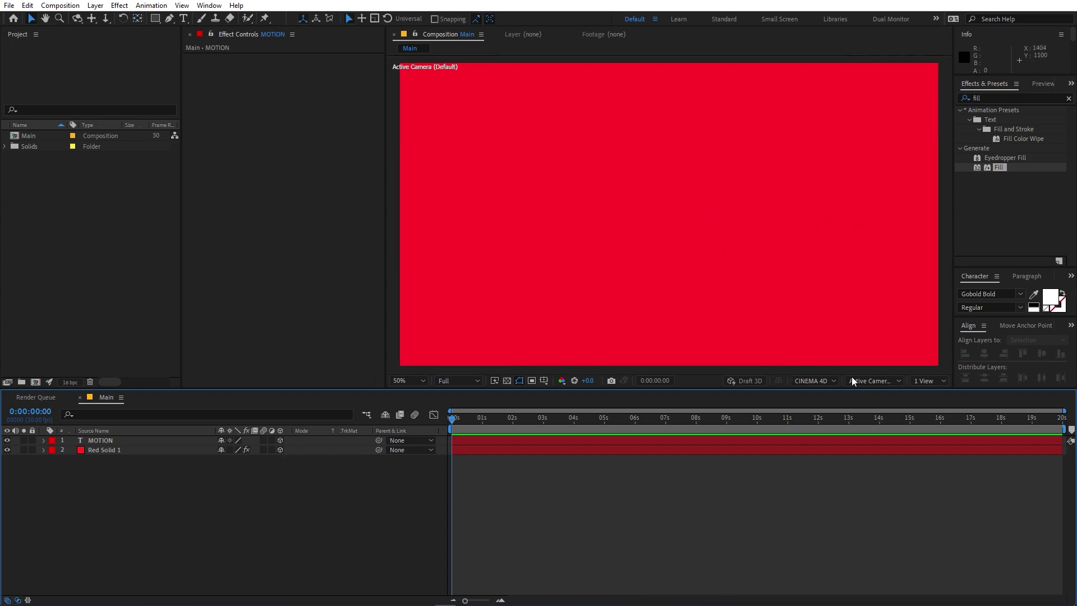
left_click(921, 379)
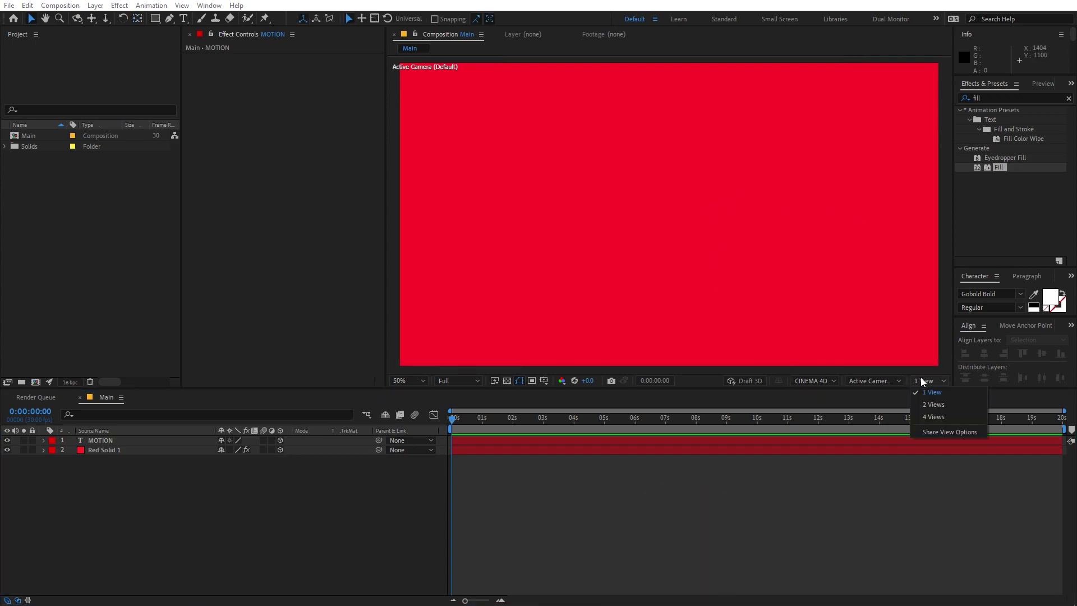
left_click(930, 405)
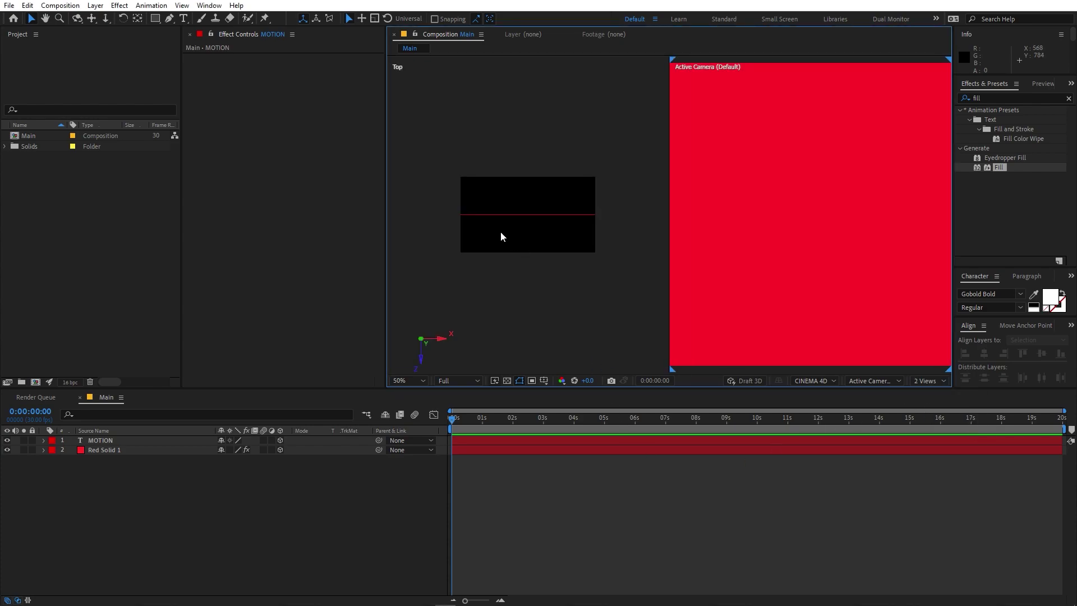
Set the MOTION layer's Position Z to -0.1
left_click(114, 443)
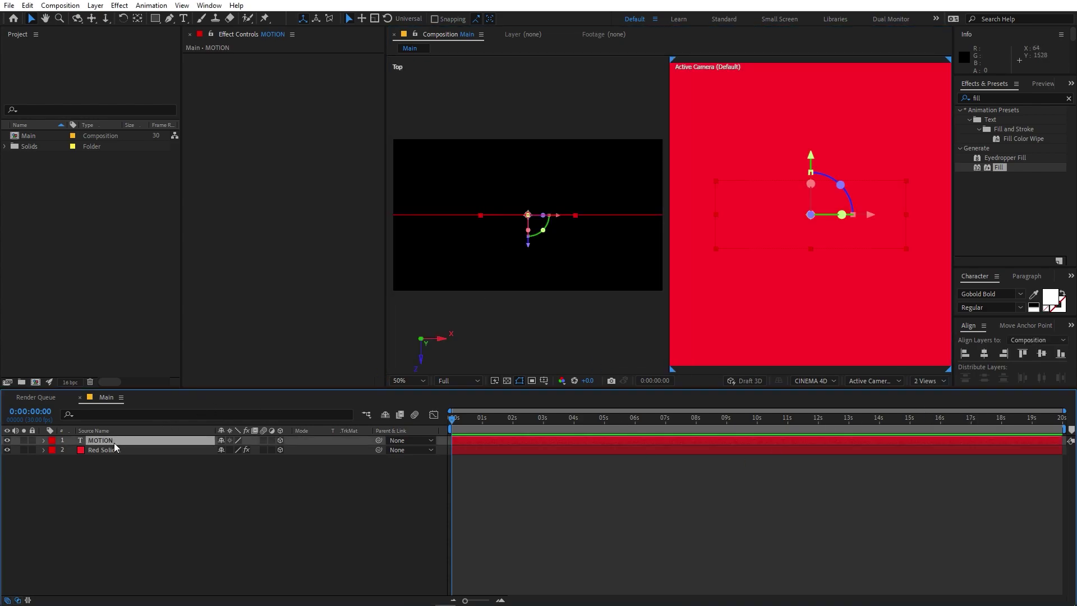
key("p")
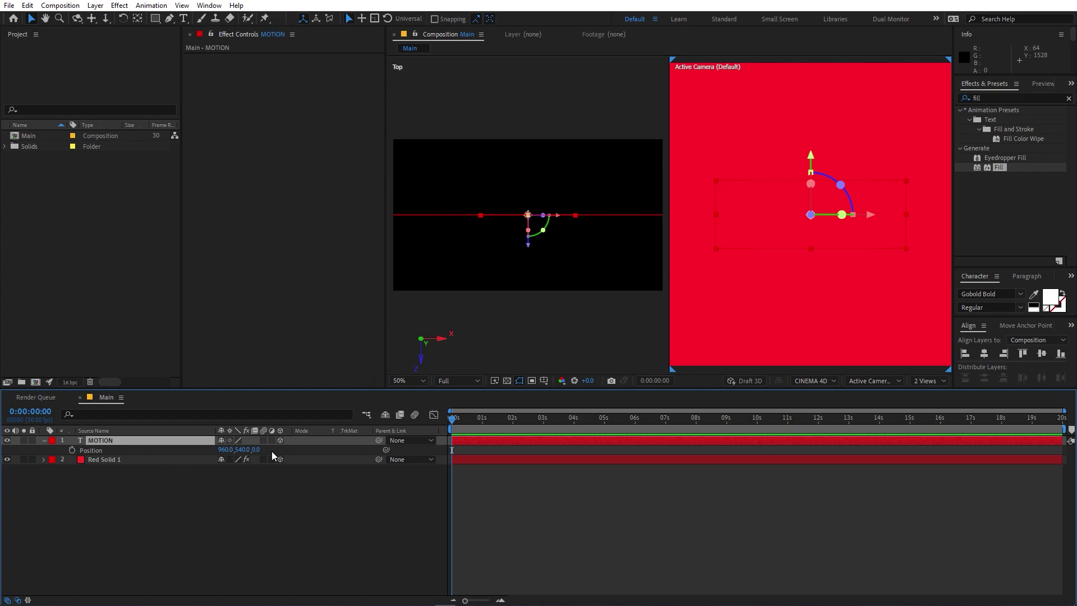
left_click(256, 449)
type("-0.1")
key("Return")
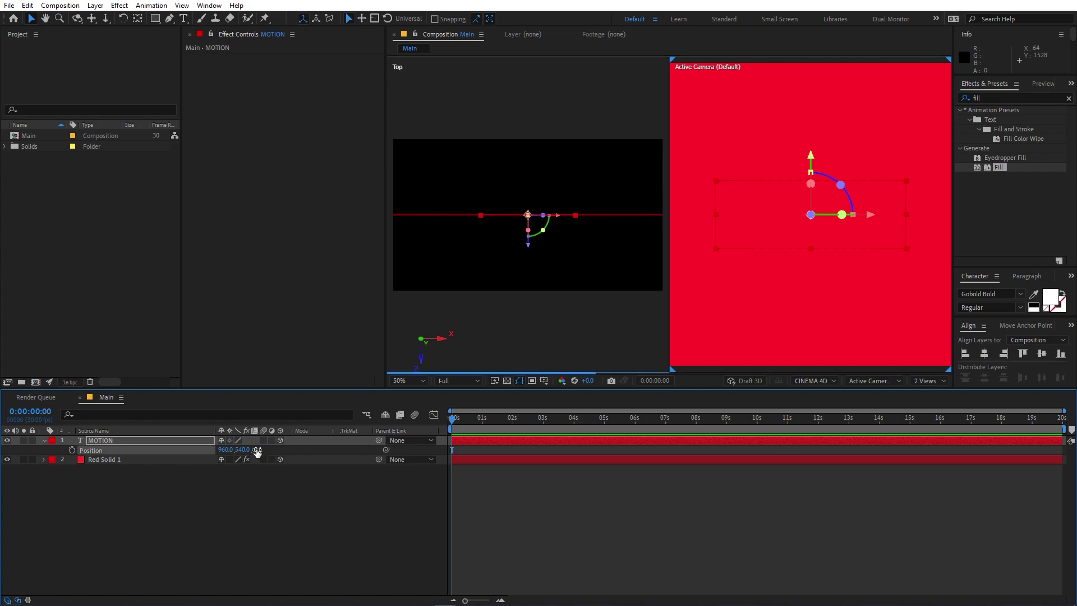
left_click(631, 487)
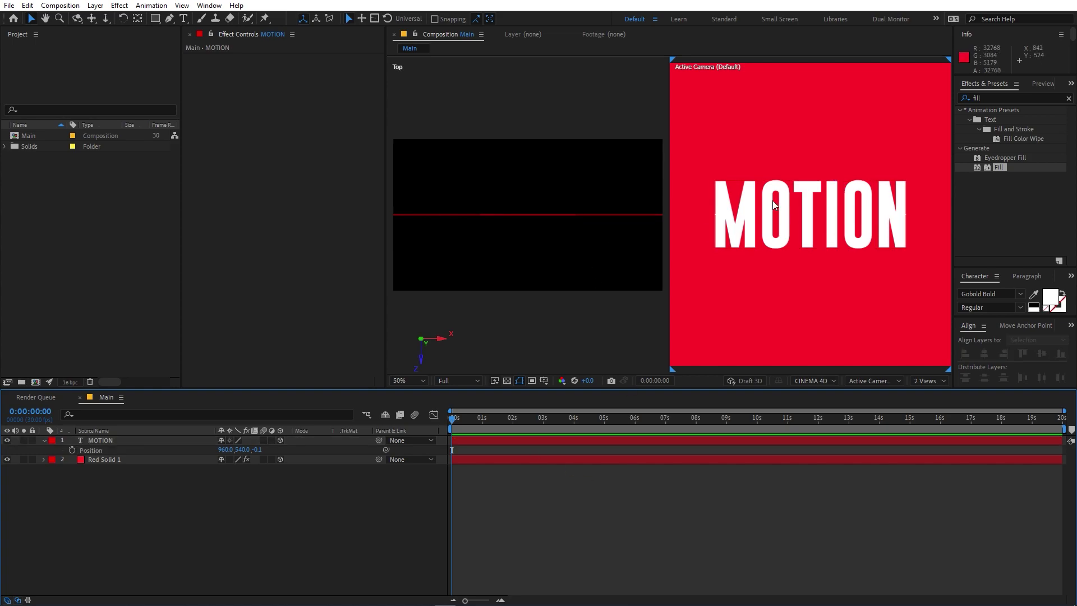
key("u")
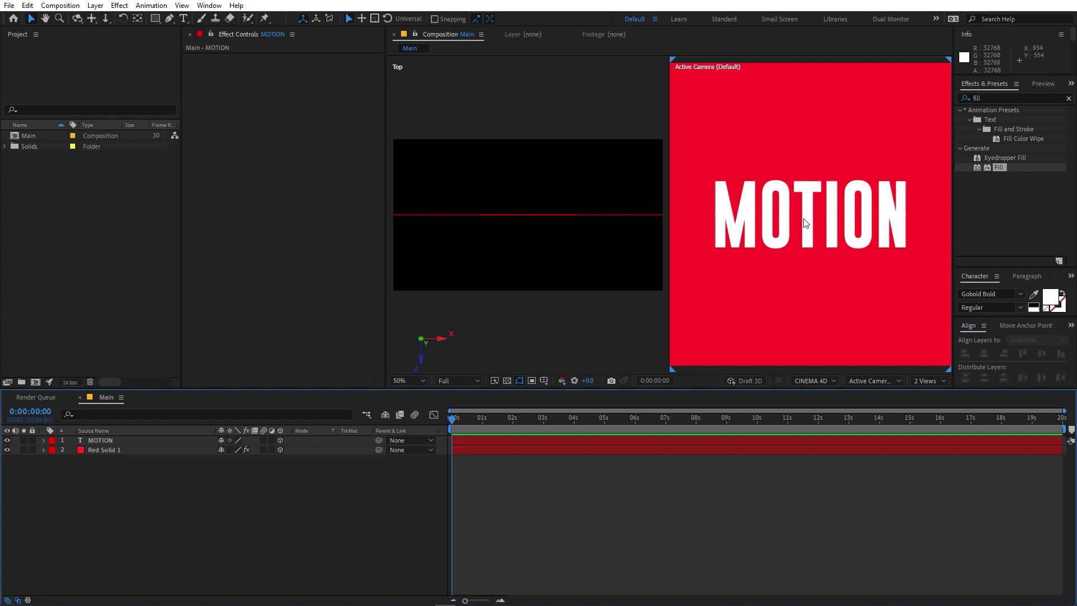
Set the MOTION text's Geometry Options Extrusion Depth to 30
left_click(109, 442)
left_click(43, 441)
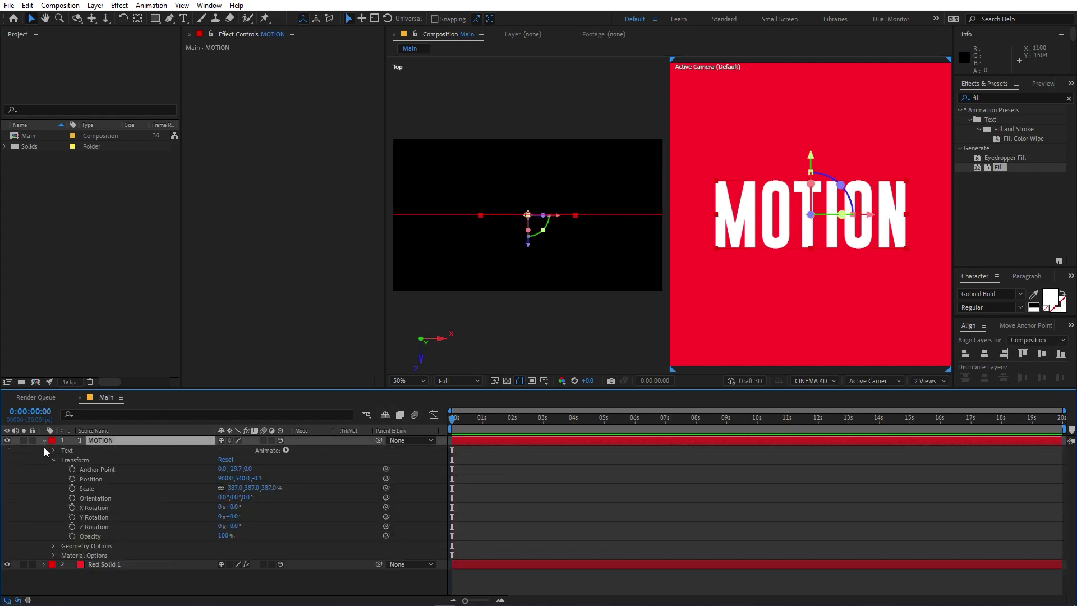
left_click(53, 546)
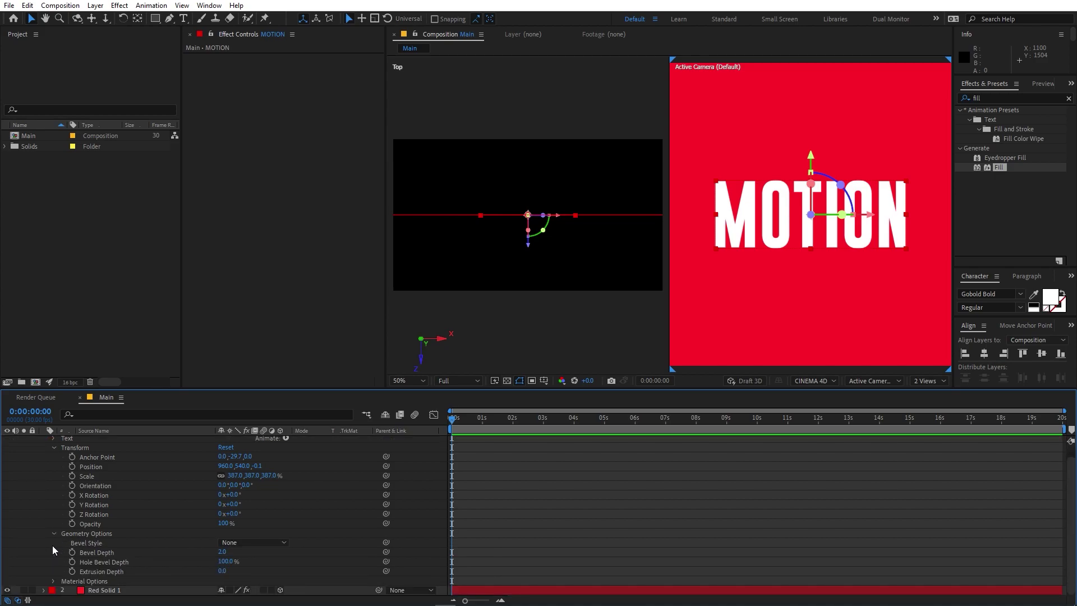
left_click(221, 571)
type("30")
key("Return")
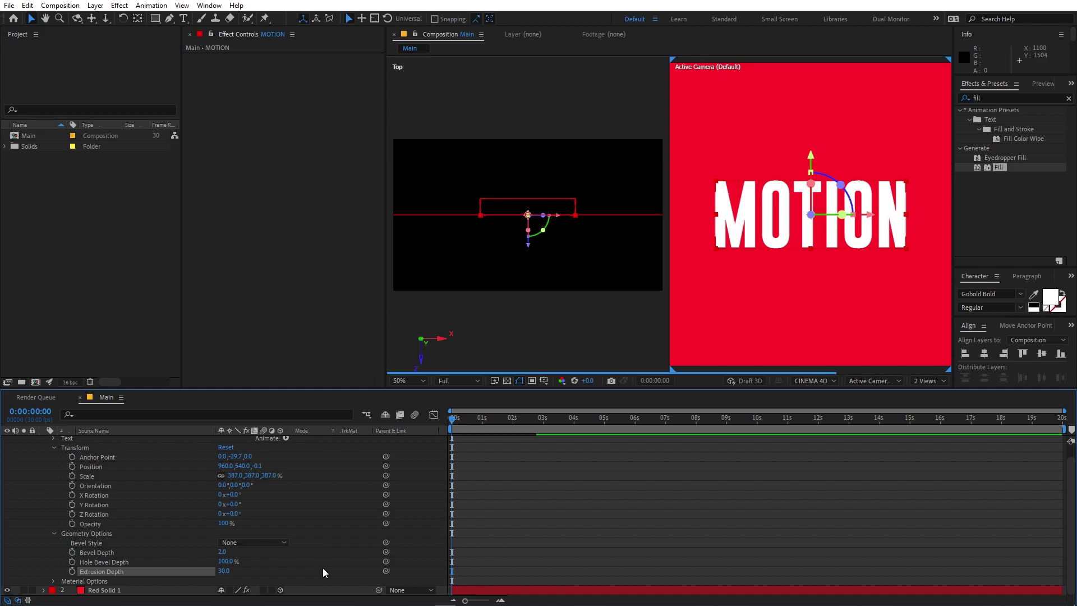
scroll(45, 444, "up", 1)
left_click(44, 441)
left_click(188, 508)
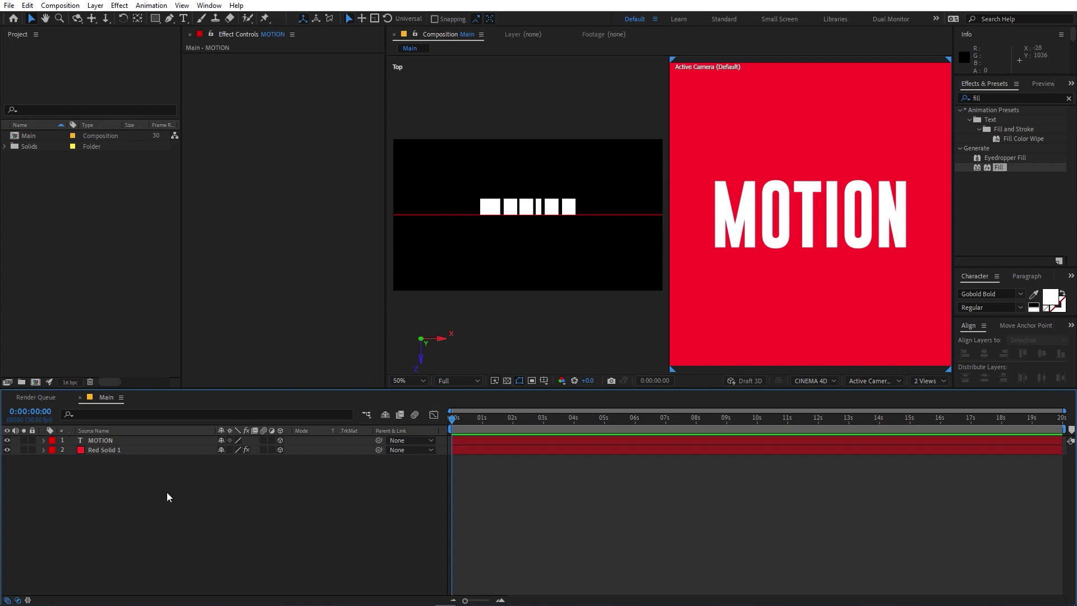
Add a Point light to the Main composition
right_click(180, 535)
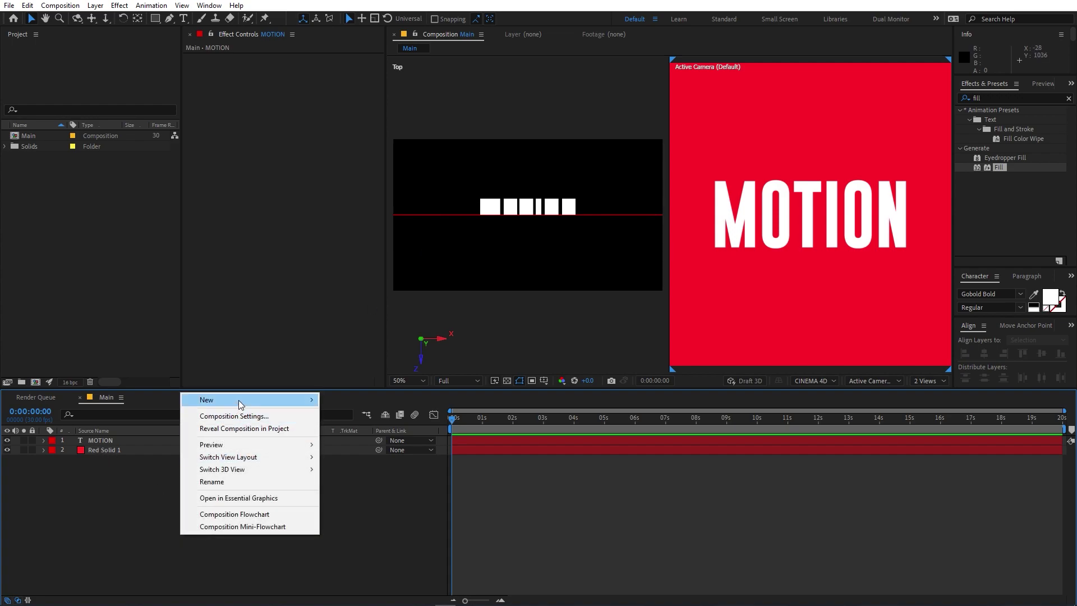
mouse_move(239, 404)
left_click(359, 442)
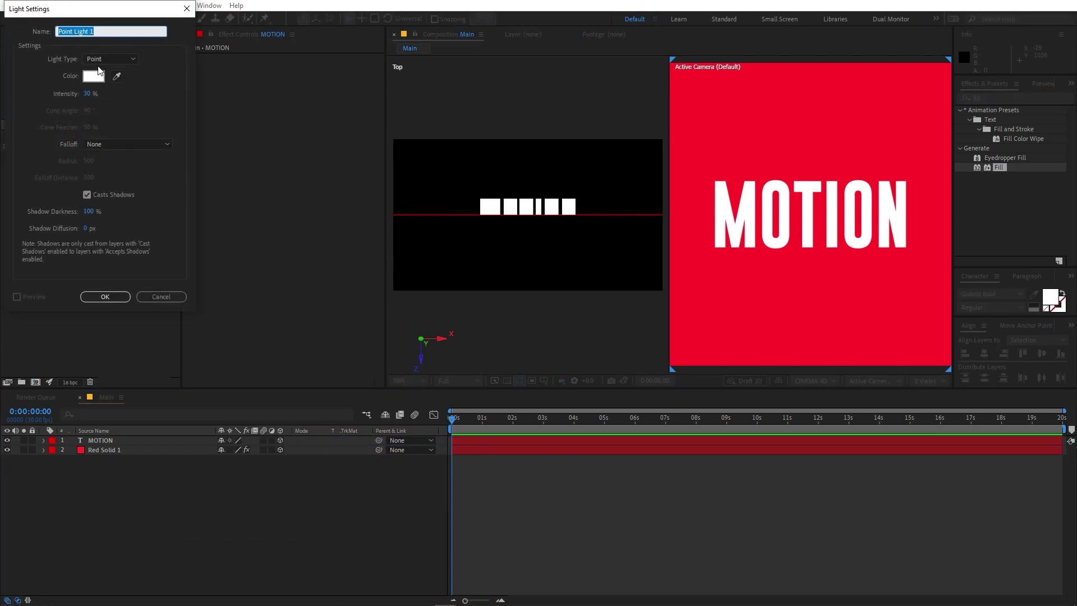
left_click(91, 93)
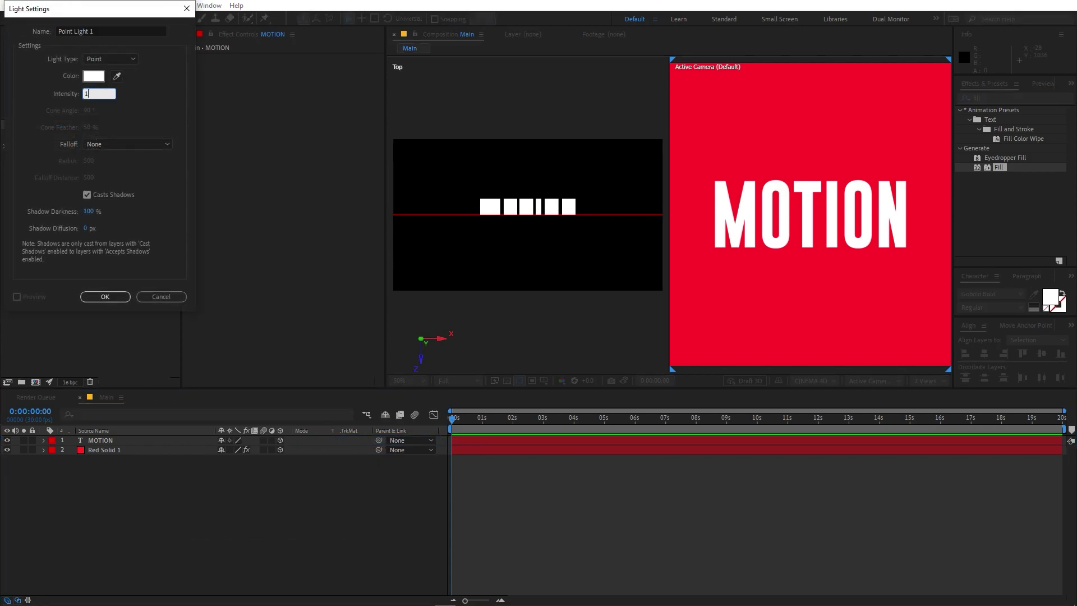
key("Return")
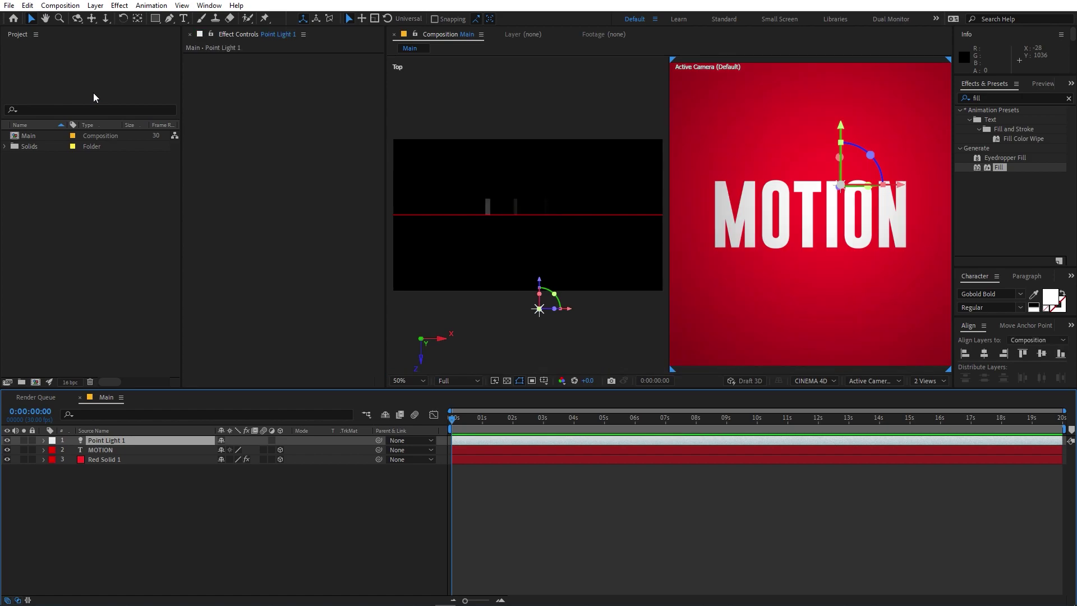
Add an Ambient light with Intensity 30%
right_click(153, 530)
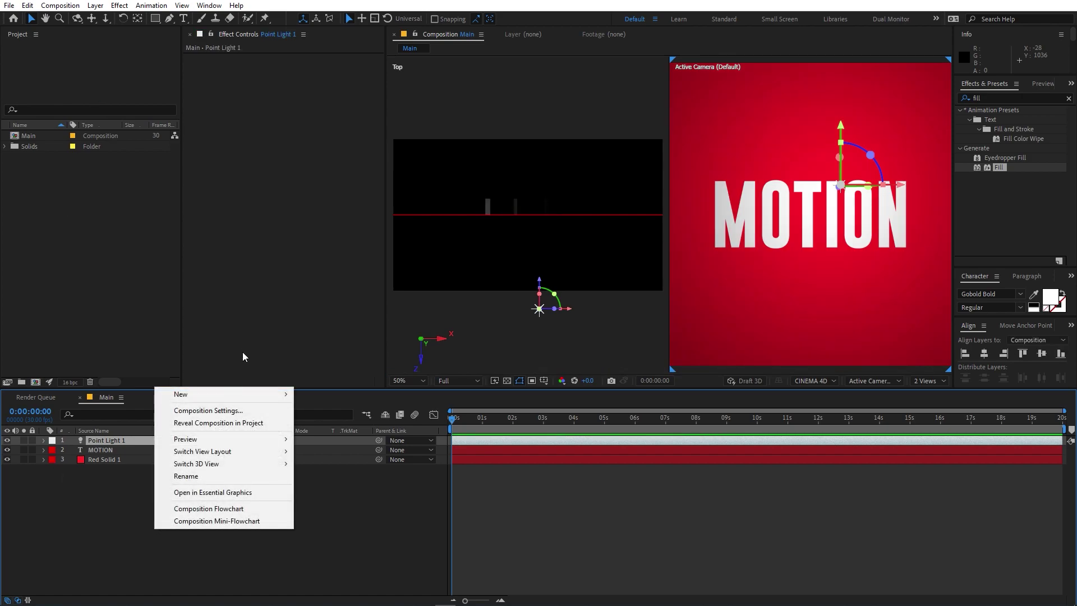
mouse_move(229, 393)
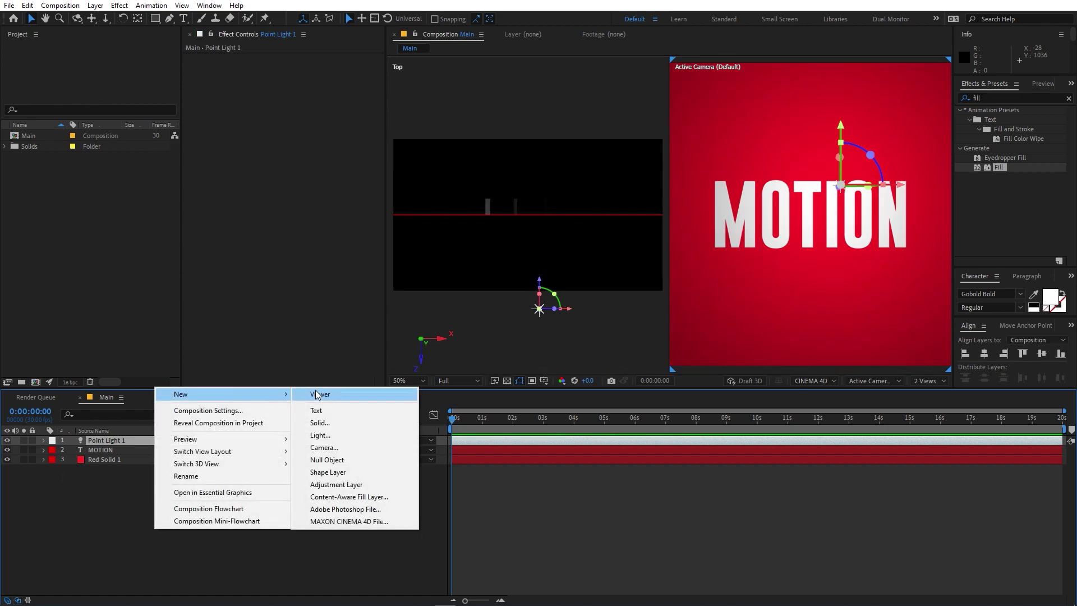
left_click(320, 435)
left_click(126, 59)
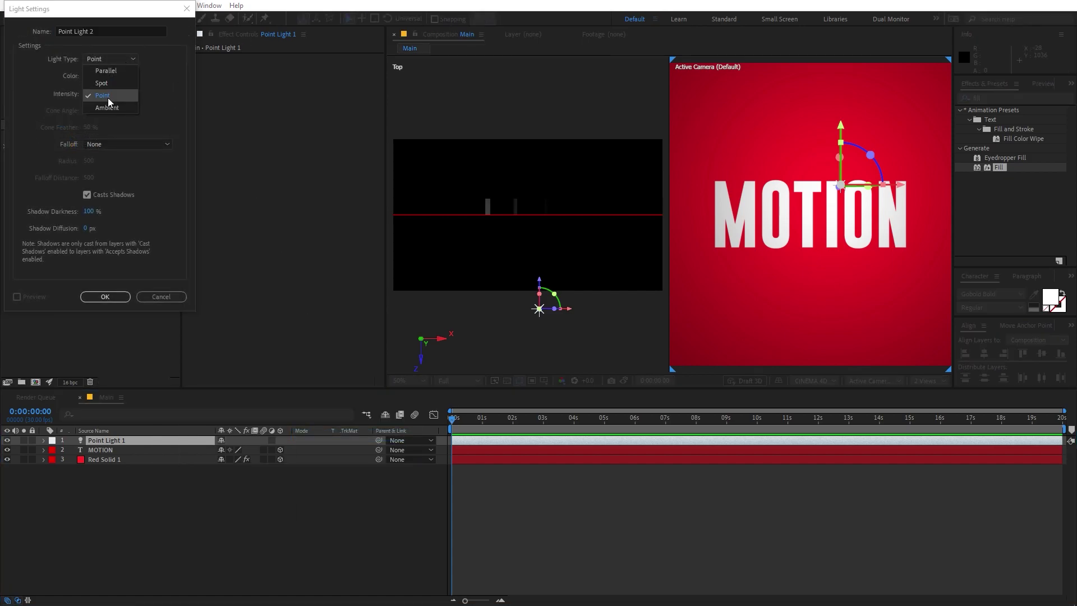
left_click(110, 108)
left_click(96, 93)
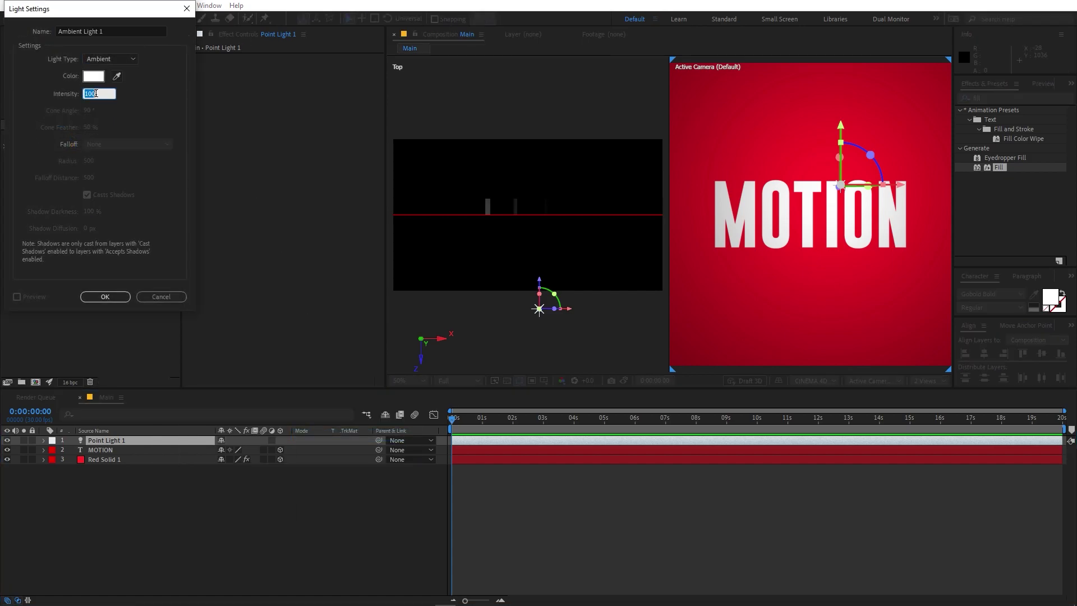
key("Return")
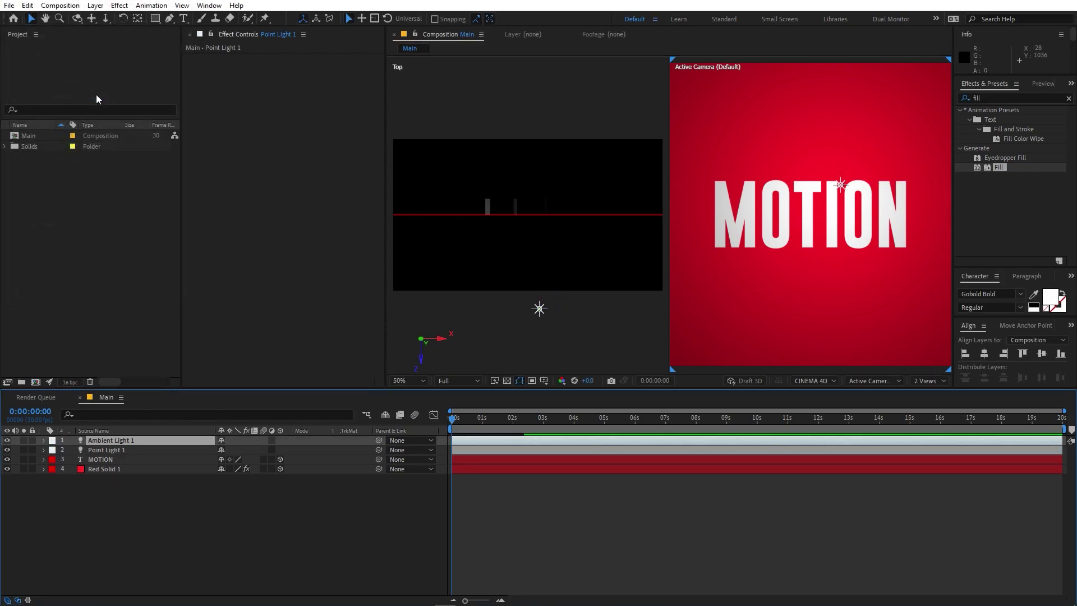
scroll(712, 253, "down", 2)
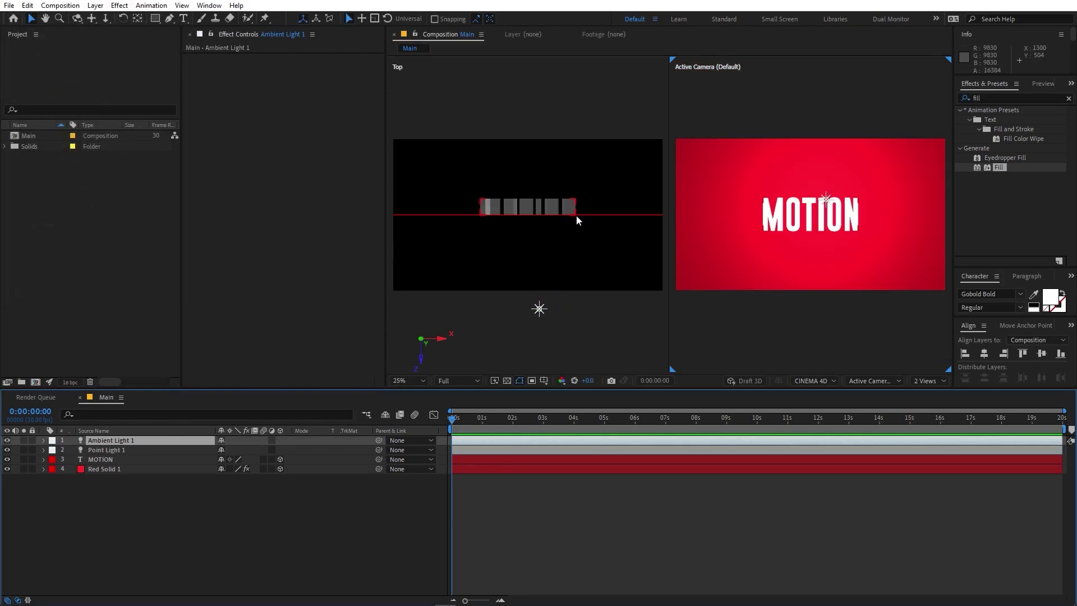
Raise Point Light 1 along Y to position 976, 132, -666.7
left_click(114, 451)
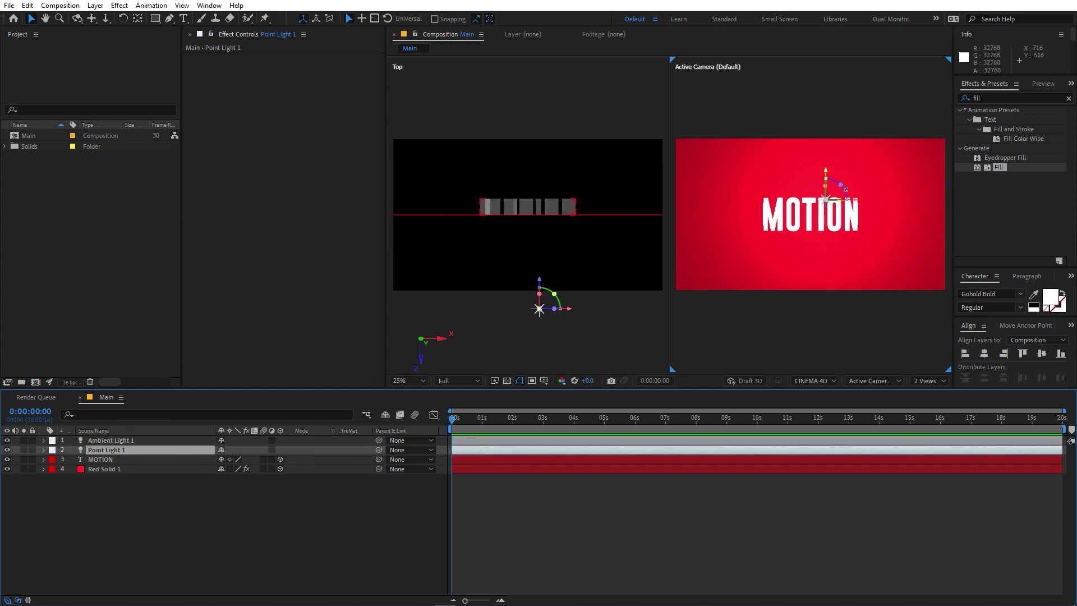
left_click_drag(829, 172, 847, 138)
left_click(735, 489)
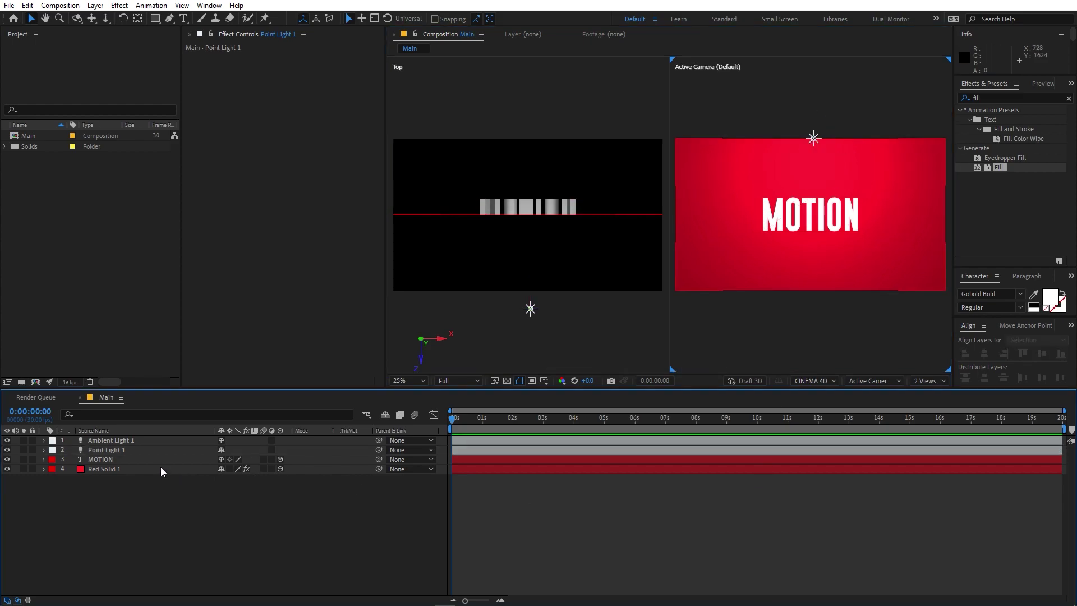
Scale the MOTION text layer up to 500%
left_click(118, 459)
key("s")
left_click_drag(239, 471, 842, 478)
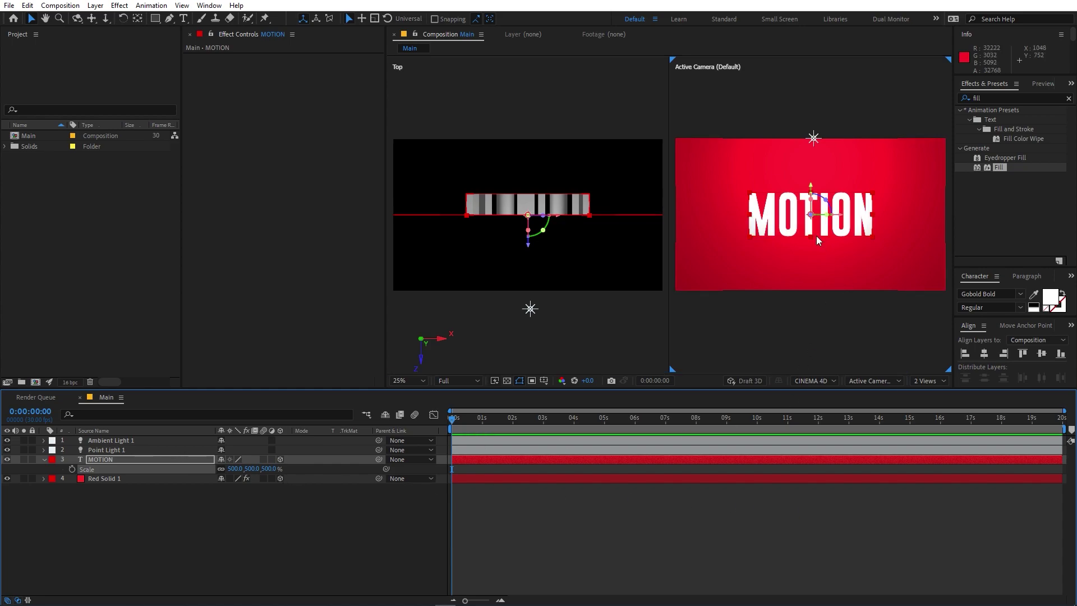
Keyframe MOTION's Position at 0s, then set Z to -142.1 at frame 29
left_click(109, 460)
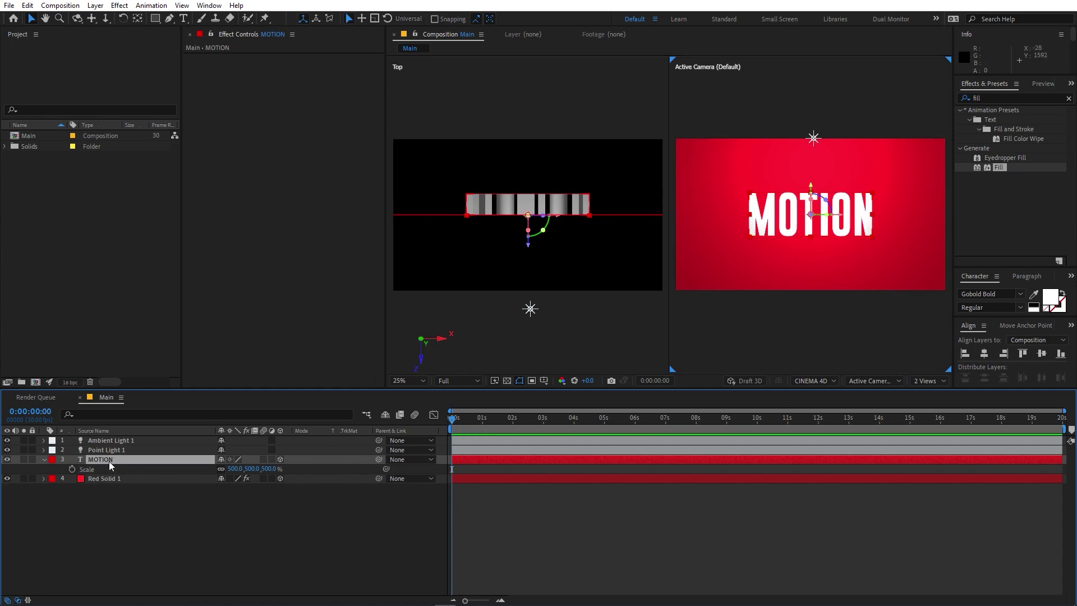
key("p")
left_click(72, 469)
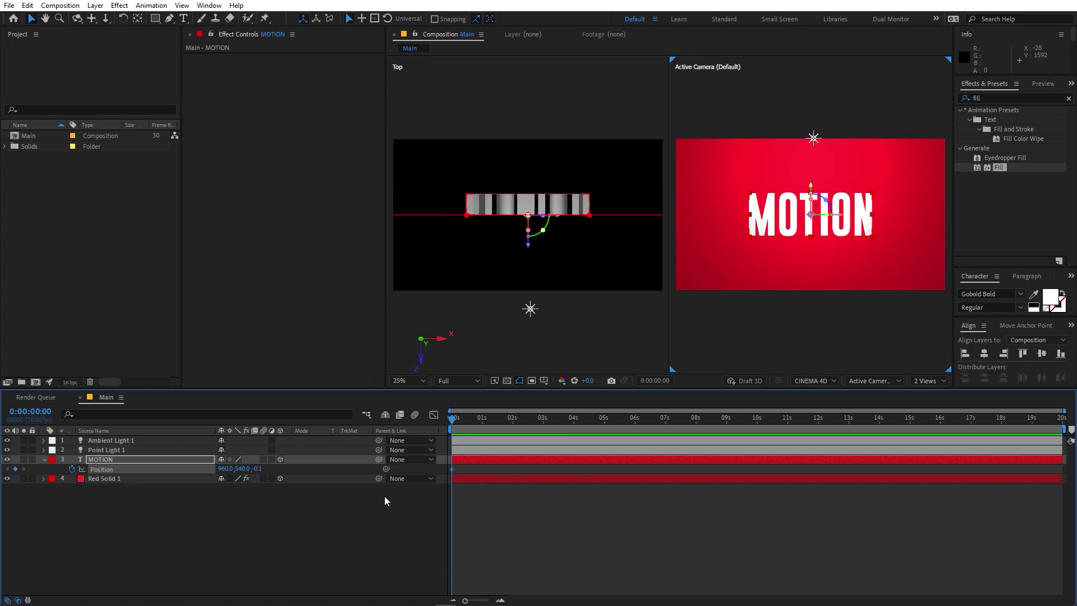
left_click_drag(480, 420, 482, 427)
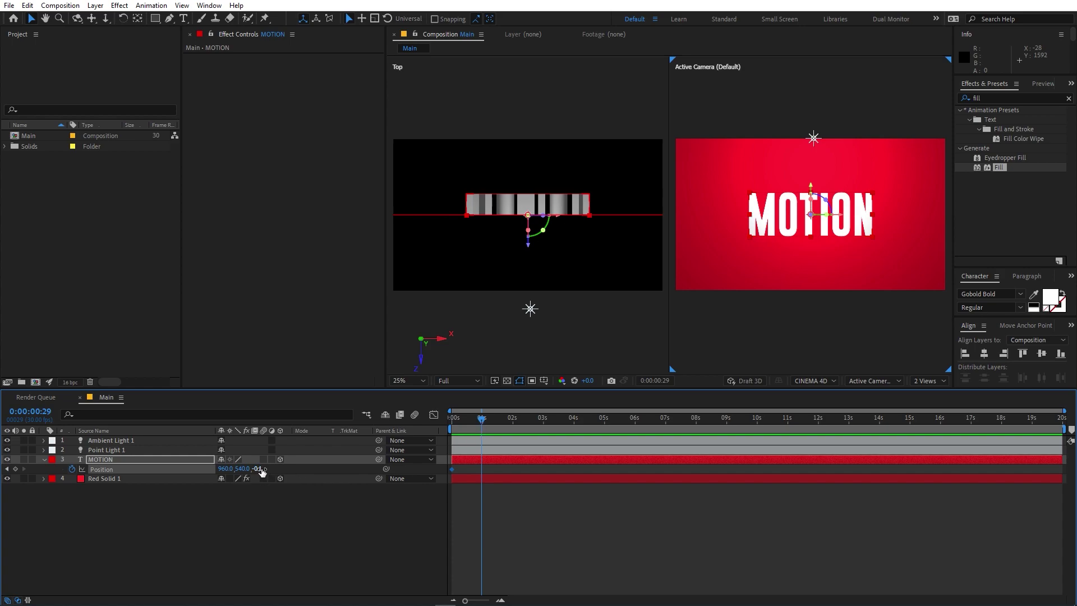
left_click_drag(266, 469, 206, 473)
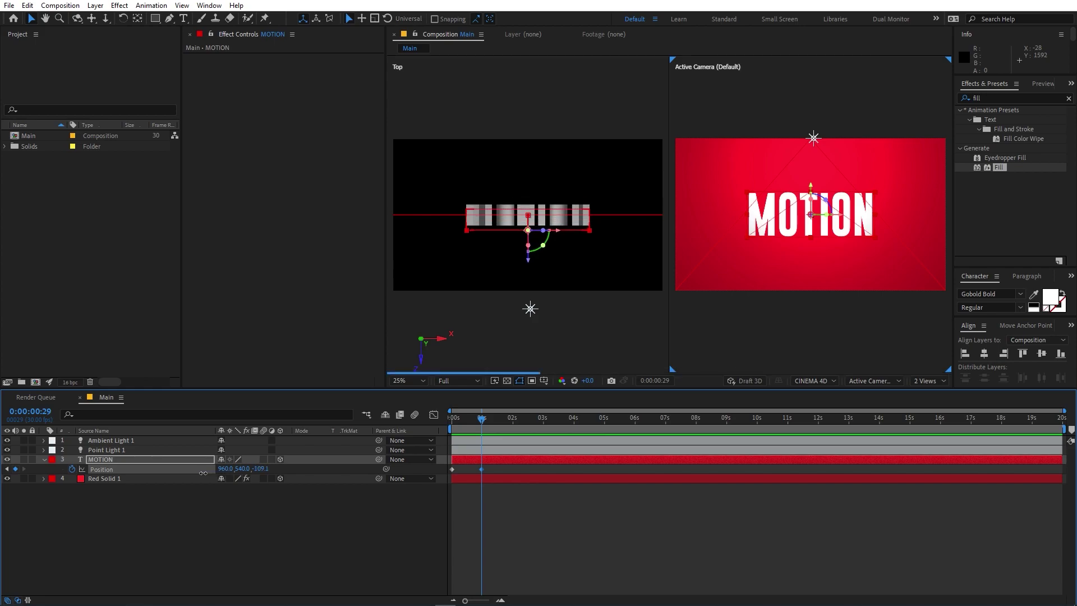
left_click_drag(203, 473, 252, 471)
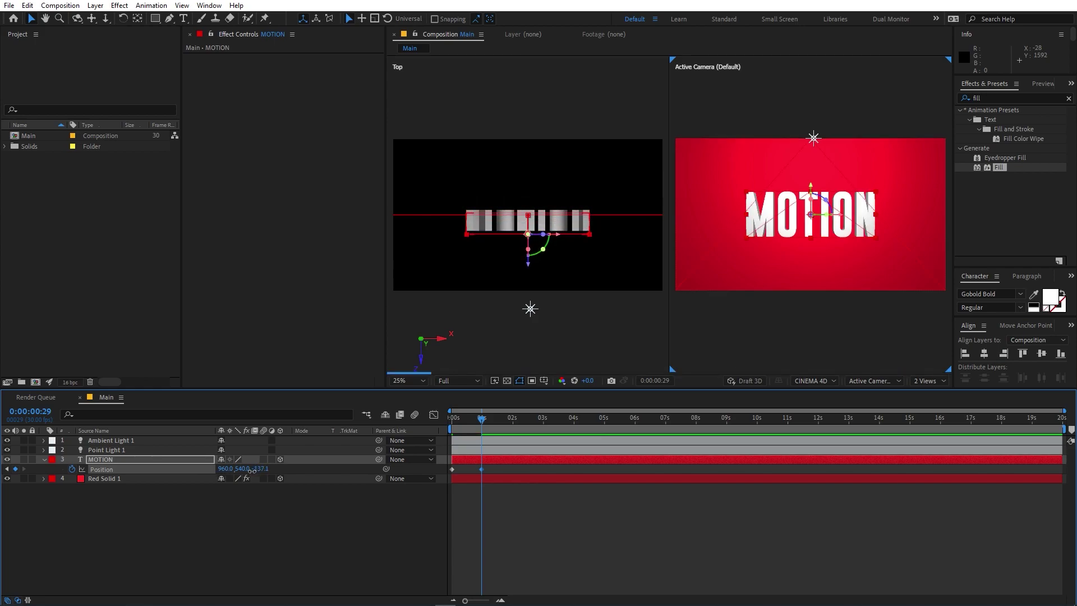
scroll(501, 238, "up", 3)
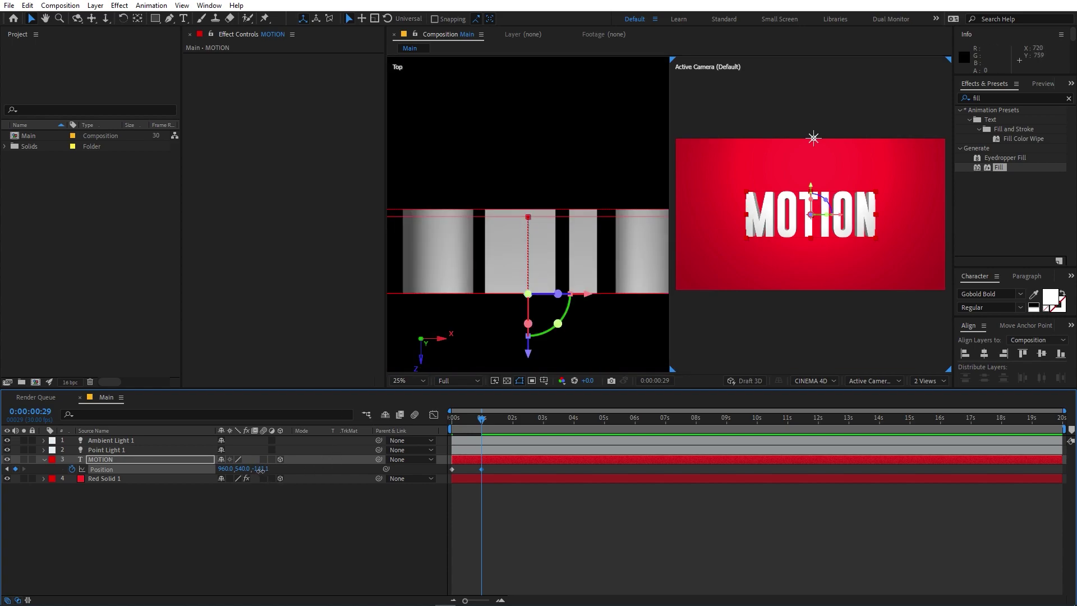
left_click_drag(261, 470, 260, 470)
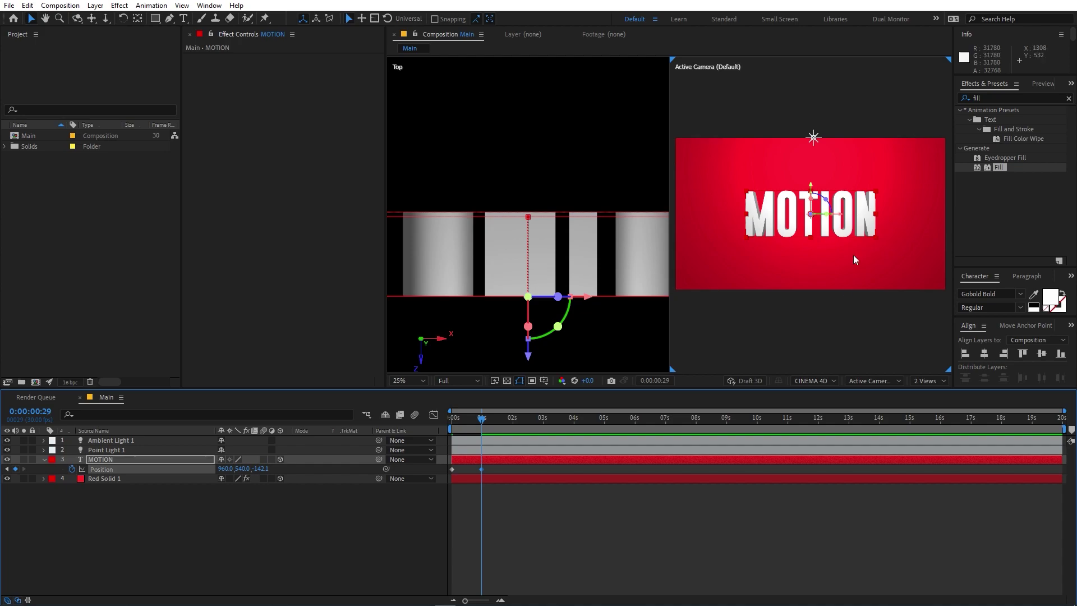
left_click(700, 539)
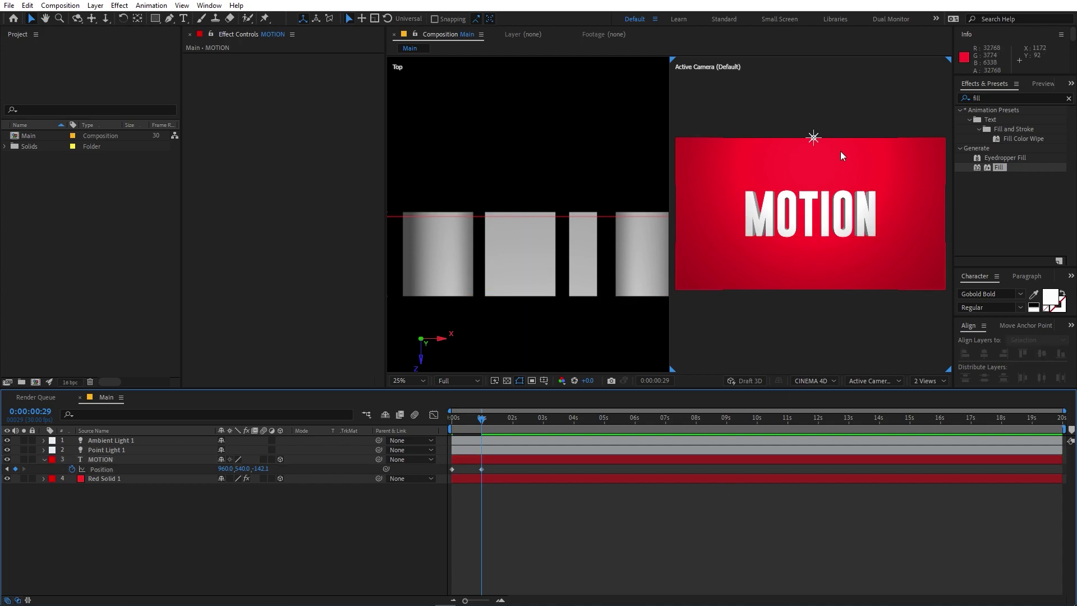
Turn on Casts Shadows in the MOTION layer's Material Options
left_click(44, 460)
left_click(122, 459)
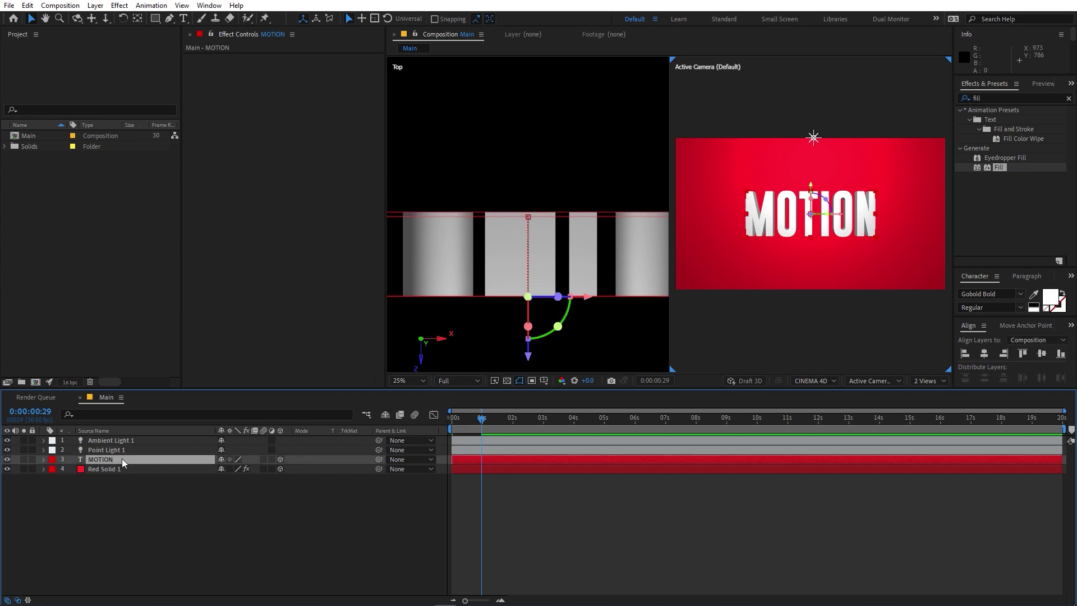
key("a")
key("a")
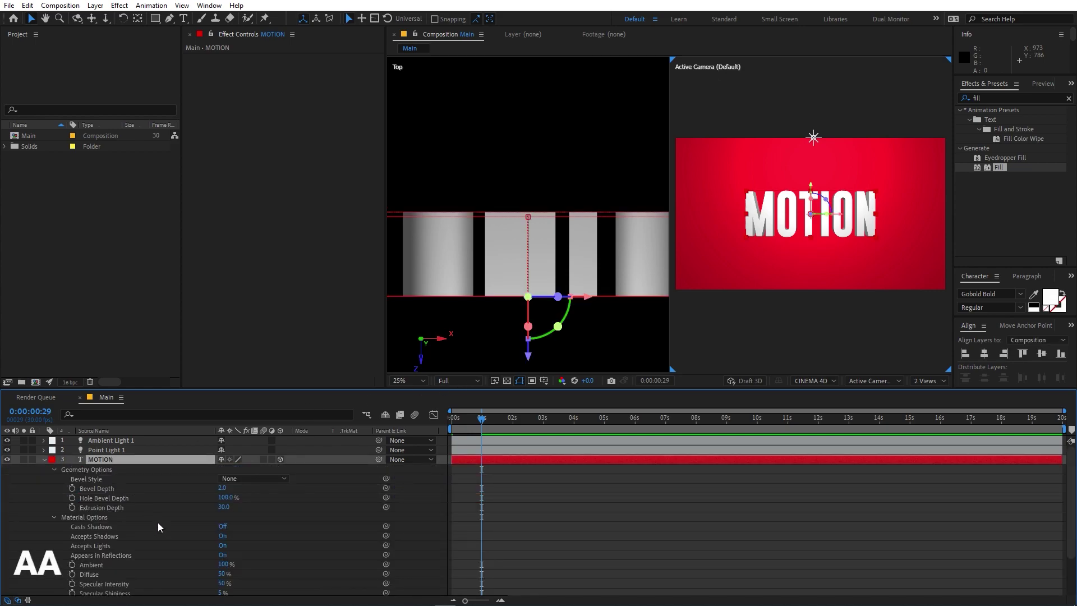
left_click(223, 527)
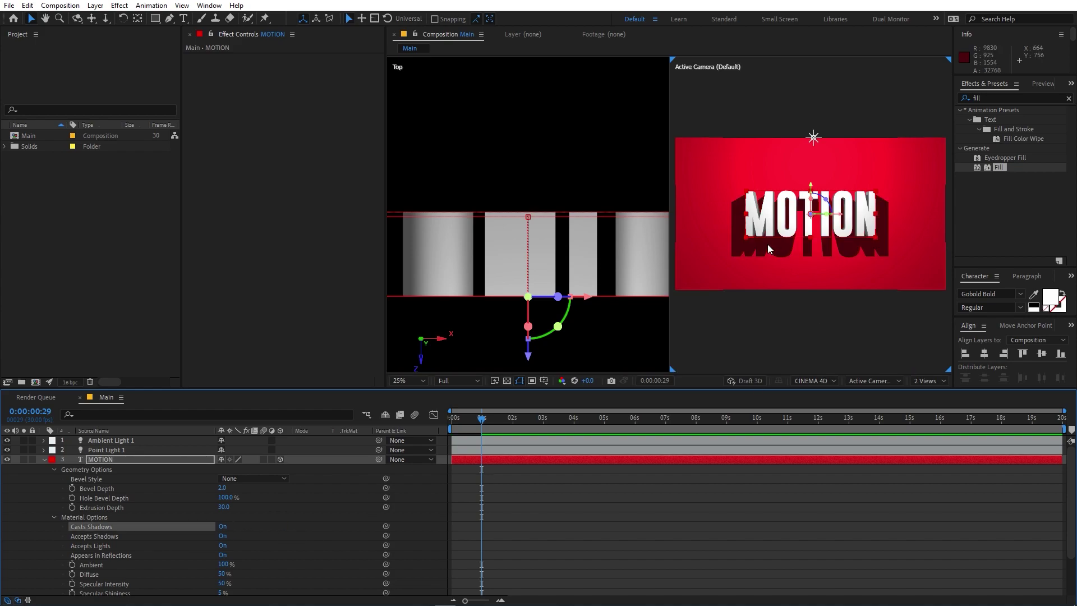
left_click(43, 460)
Set Point Light 1's Shadow Darkness to 50% and Shadow Diffusion to 10
left_click(115, 449)
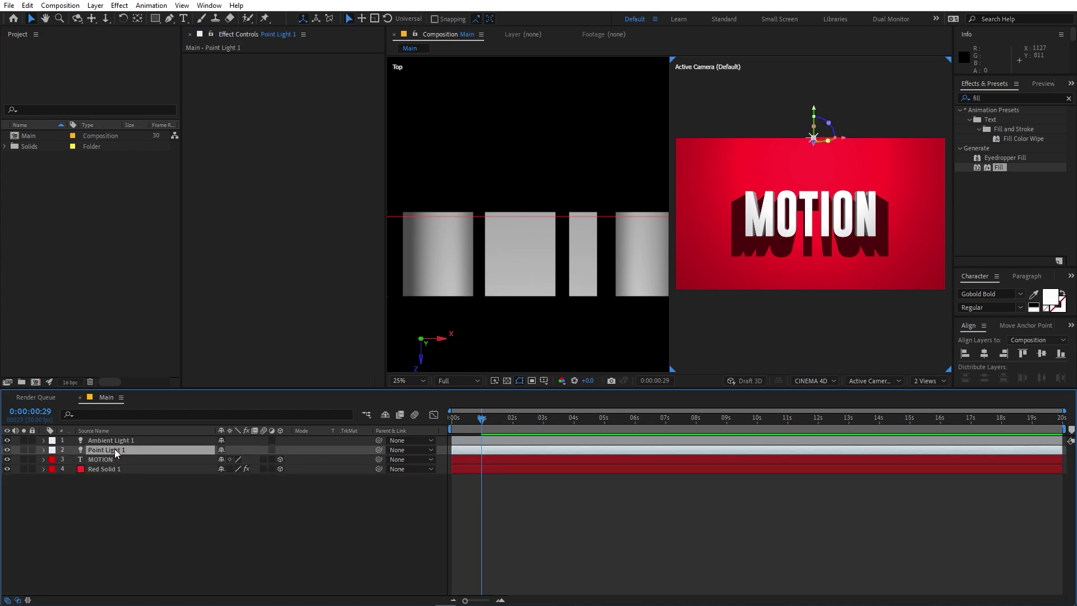
key("a")
key("a")
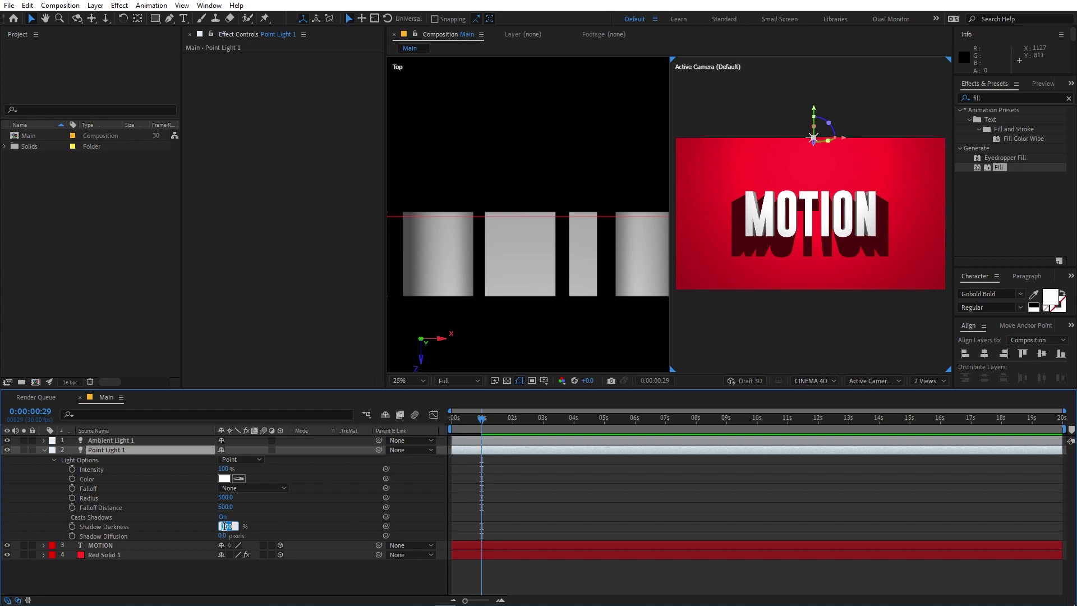
type("50")
key("Return")
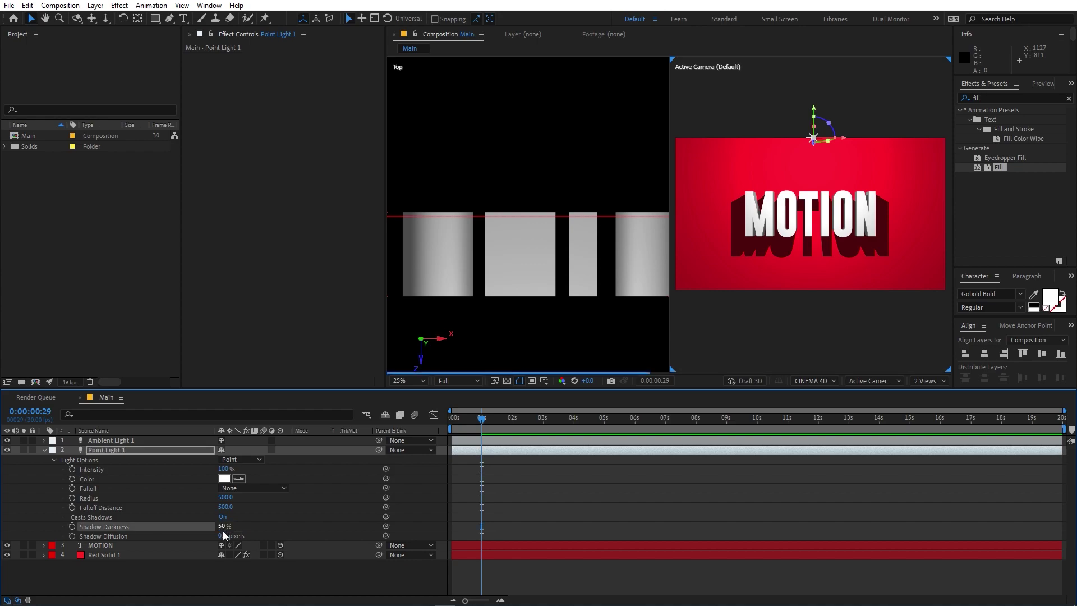
left_click(223, 534)
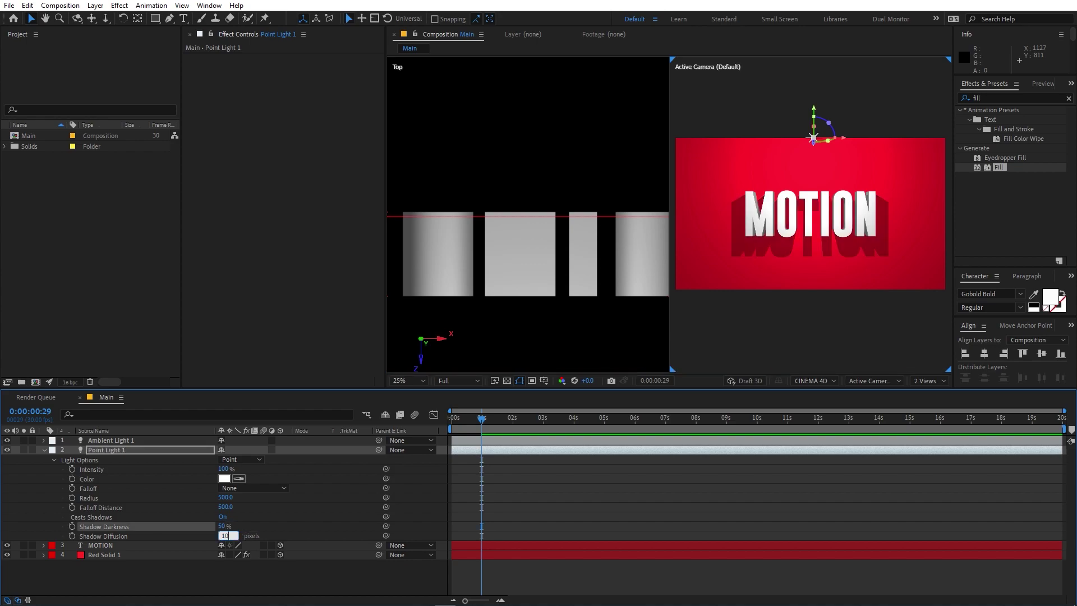
type("10")
key("Return")
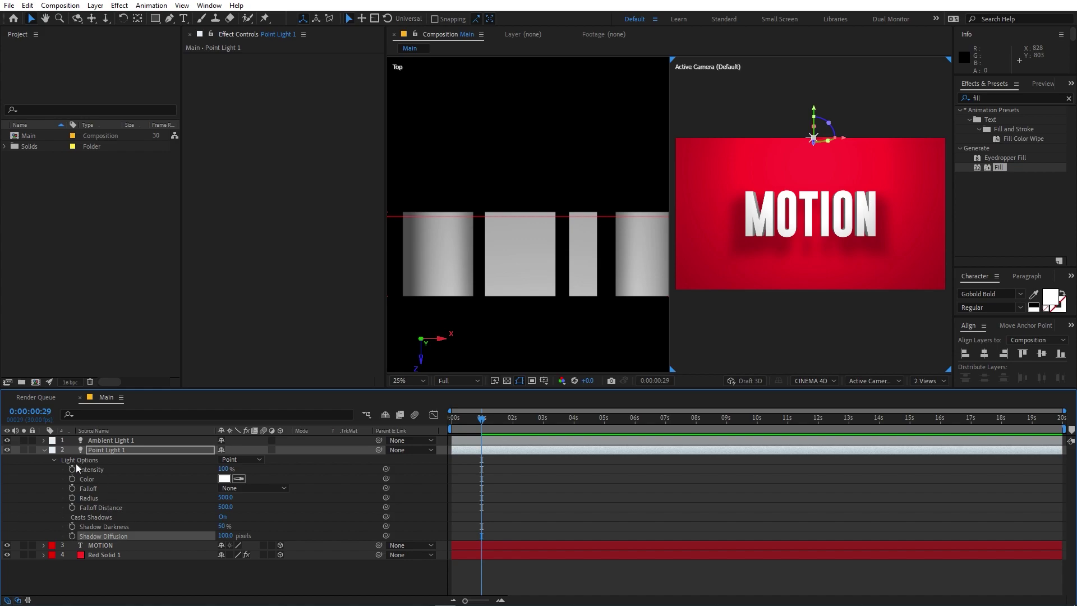
key("ctrl+grave")
Copy MOTION's 0s Position keyframe to 2 seconds, returning its Z to -0.1
key("F2")
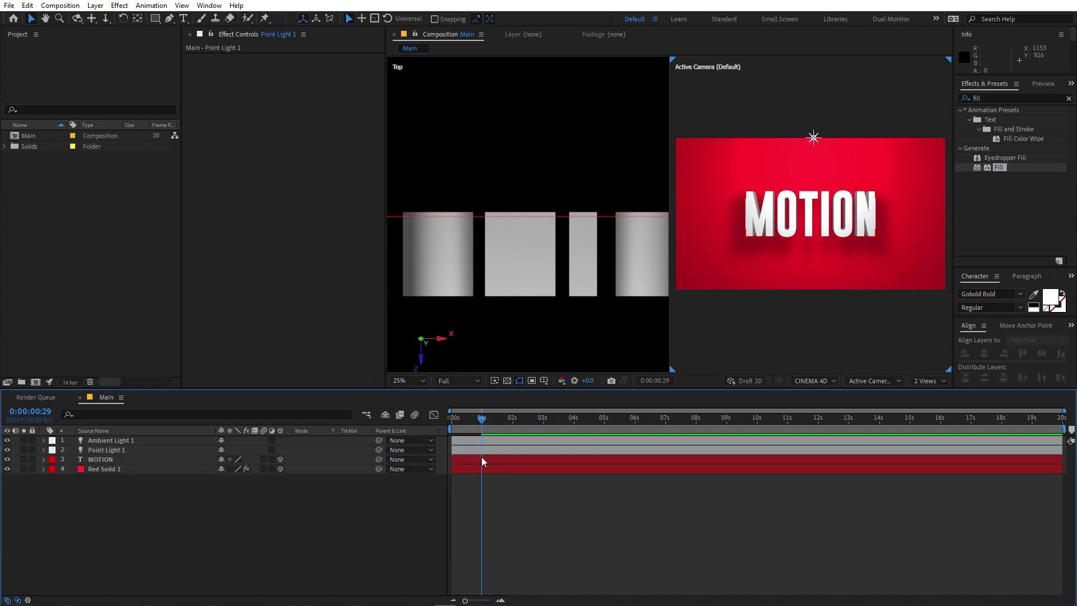
left_click(481, 461)
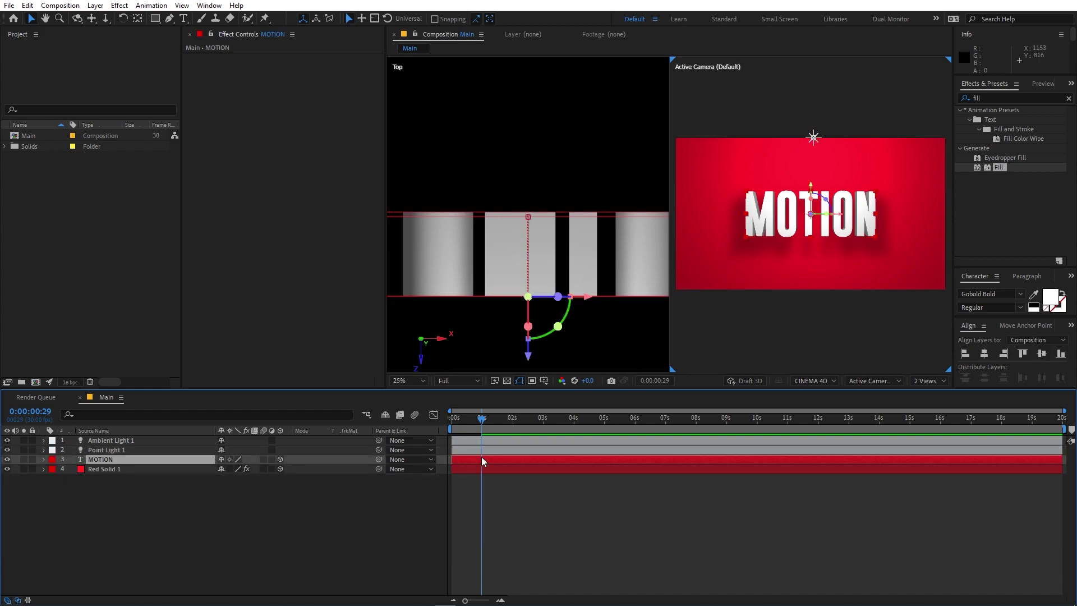
key("p")
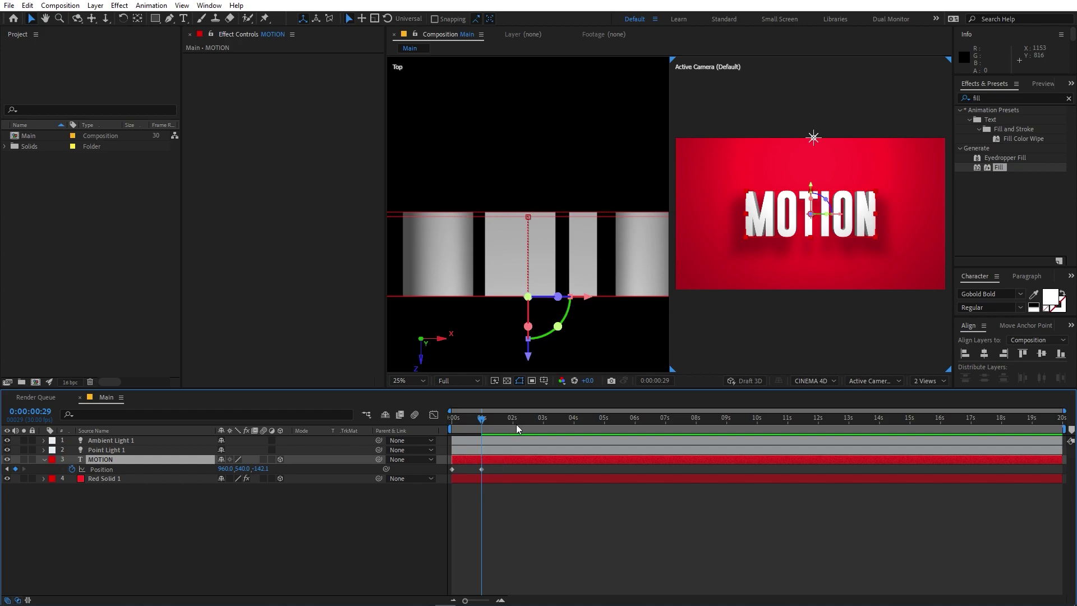
left_click_drag(516, 424, 513, 424)
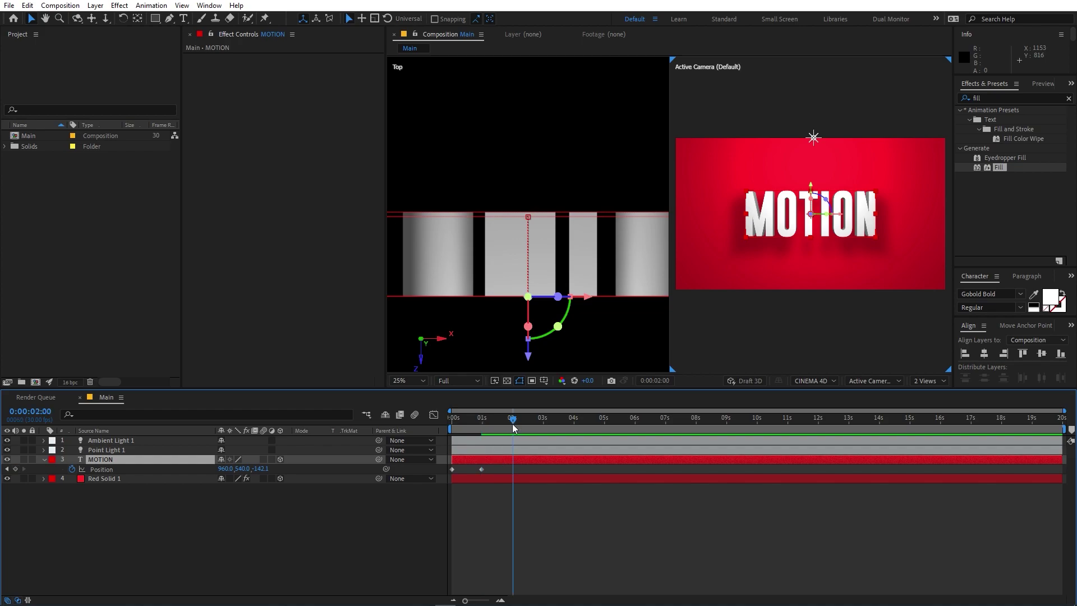
left_click(465, 469)
left_click(452, 470)
key("ctrl+c")
key("ctrl+v")
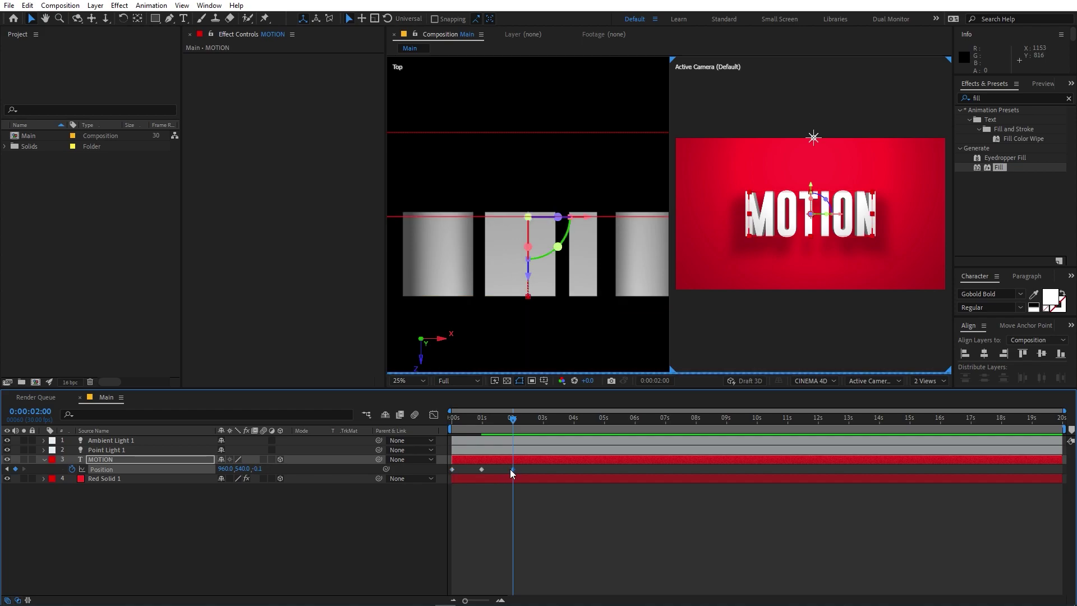
Apply Easy Ease to the three MOTION Position keyframes
left_click_drag(529, 471, 440, 477)
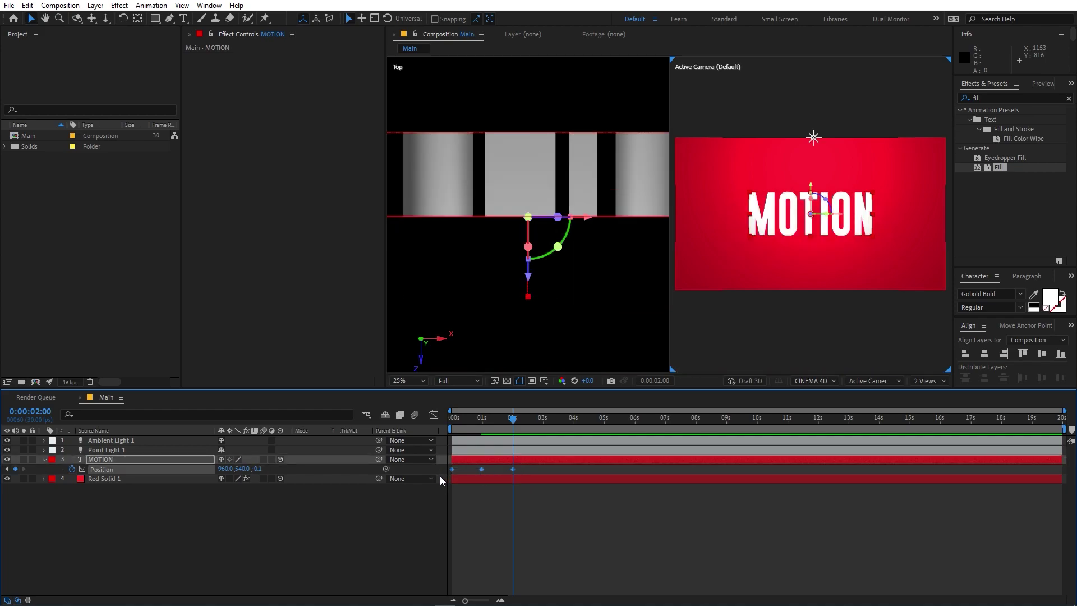
right_click(482, 469)
mouse_move(534, 460)
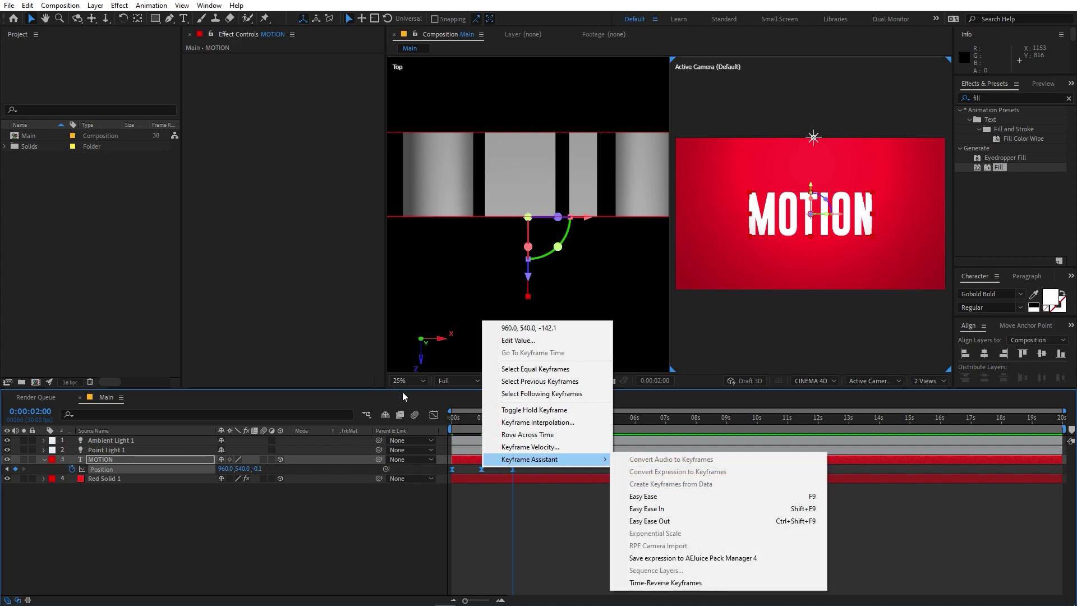
left_click(654, 501)
Show the speed graph in the Graph Editor with all Position keyframes fitted to view
key("shift+F3")
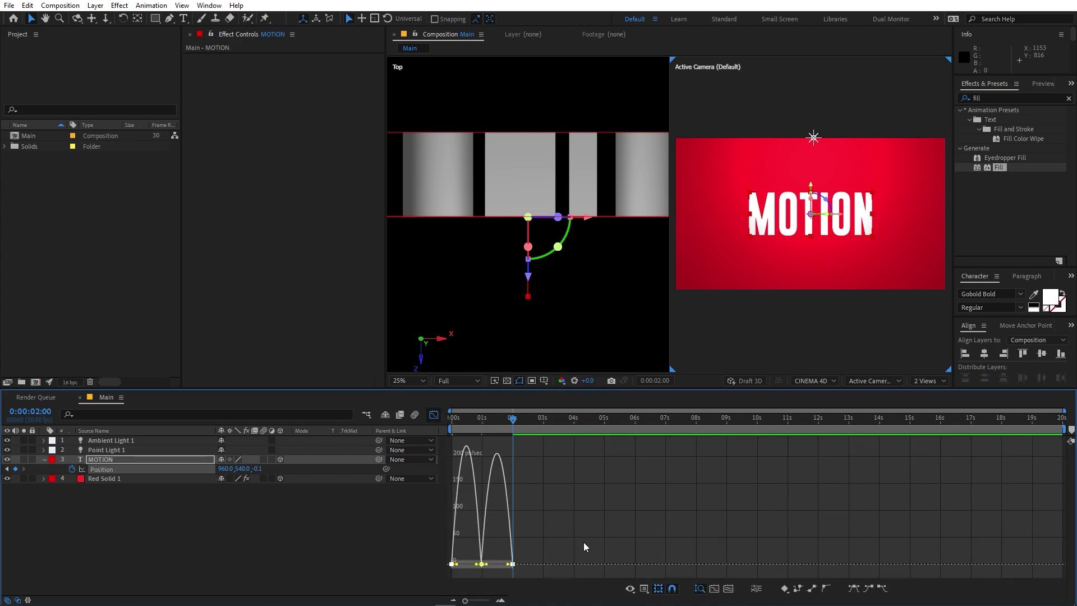
left_click(644, 587)
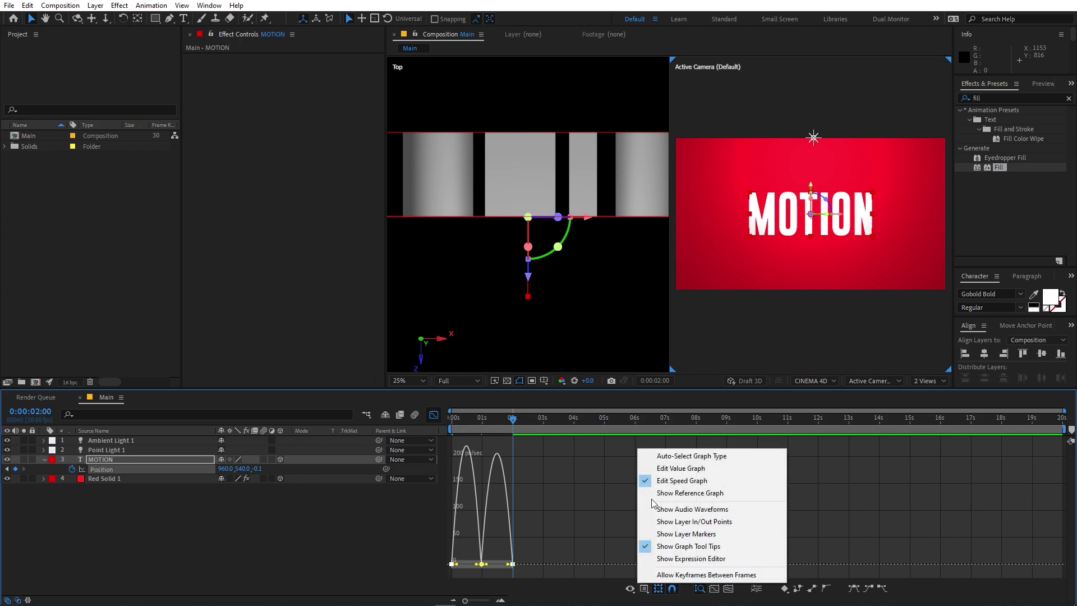
left_click(678, 487)
left_click_drag(557, 540, 451, 576)
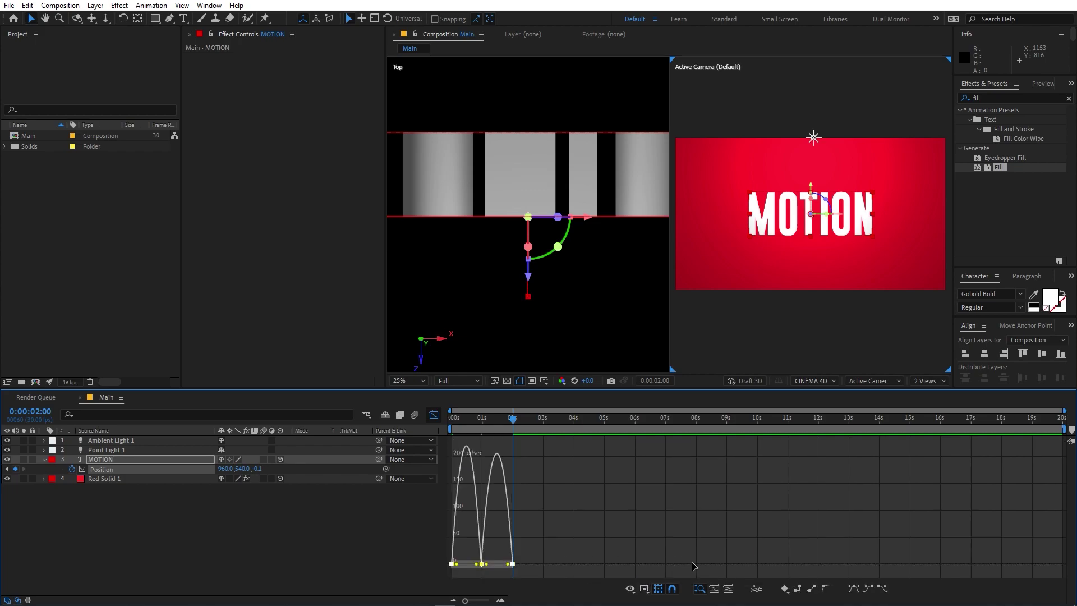
left_click(729, 589)
Drag the influence handles so speed spikes at 0 and 2 seconds and slows around 1 second
left_click_drag(731, 563, 654, 576)
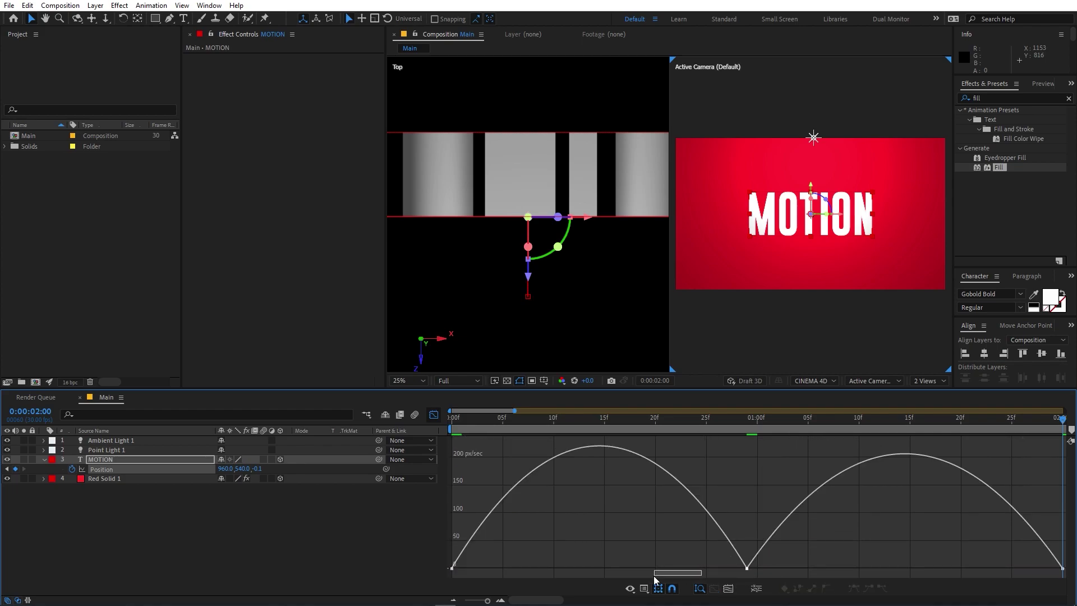
left_click_drag(752, 568, 599, 567)
left_click_drag(508, 549, 456, 568)
left_click_drag(710, 536, 1061, 568)
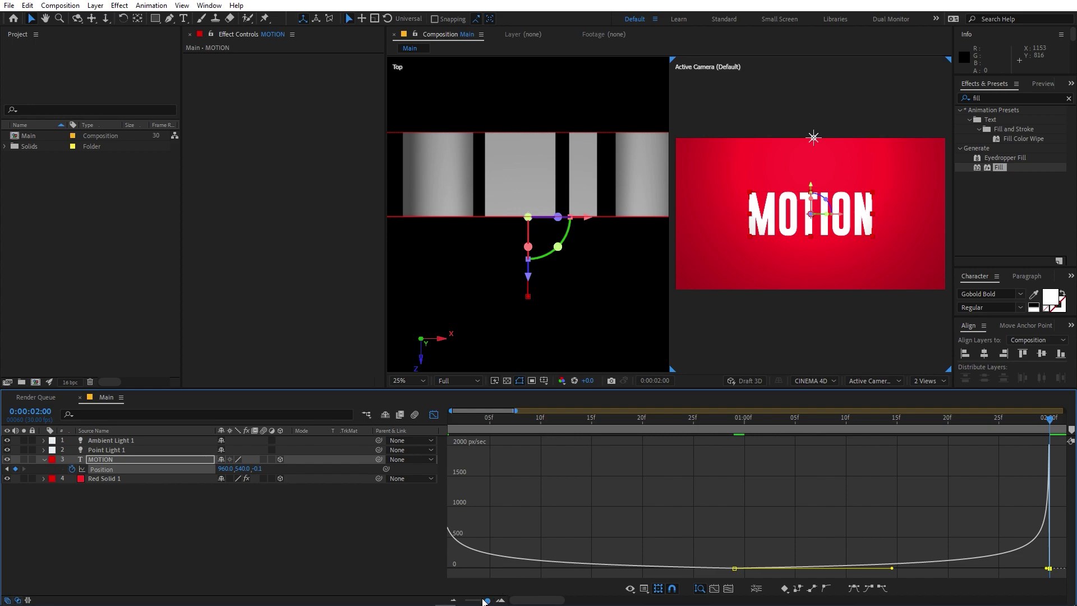
left_click_drag(486, 601, 482, 600)
left_click(671, 486)
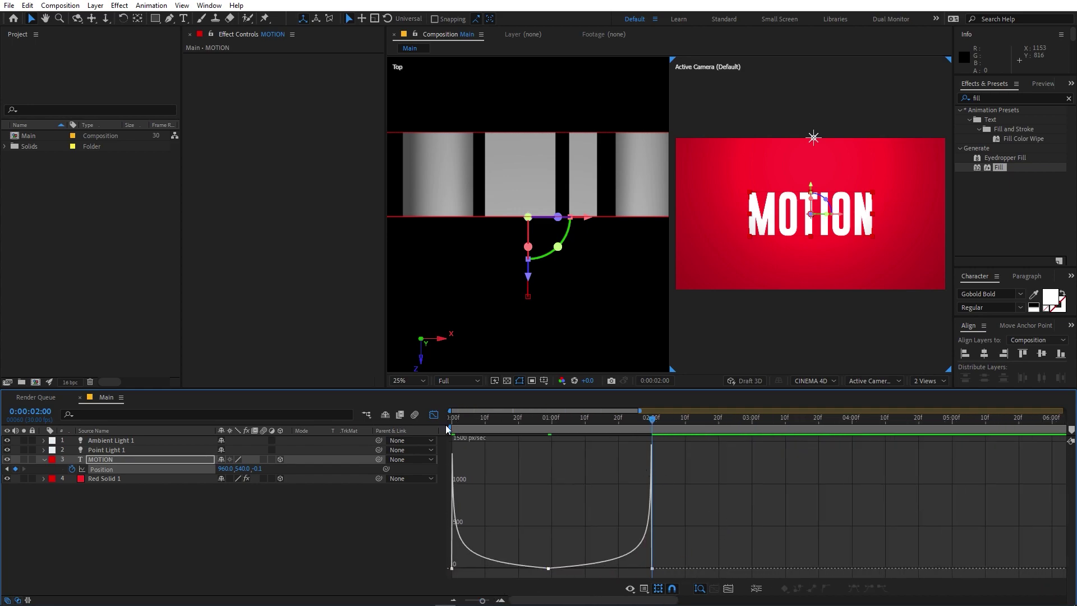
End the work area just past two seconds and preview the animation
left_click(434, 414)
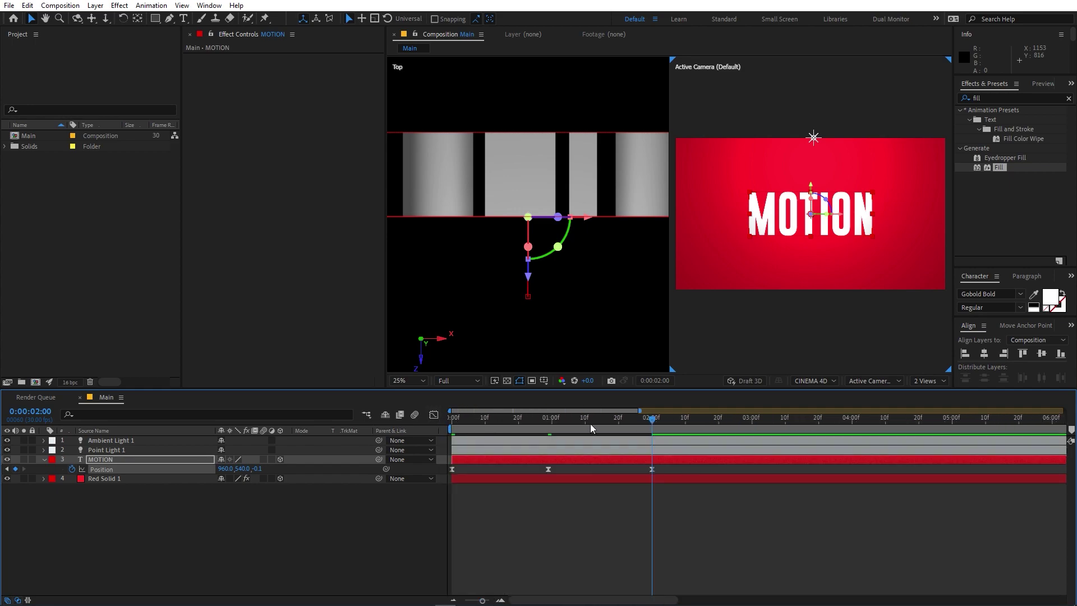
key("n")
left_click_drag(659, 428, 709, 429)
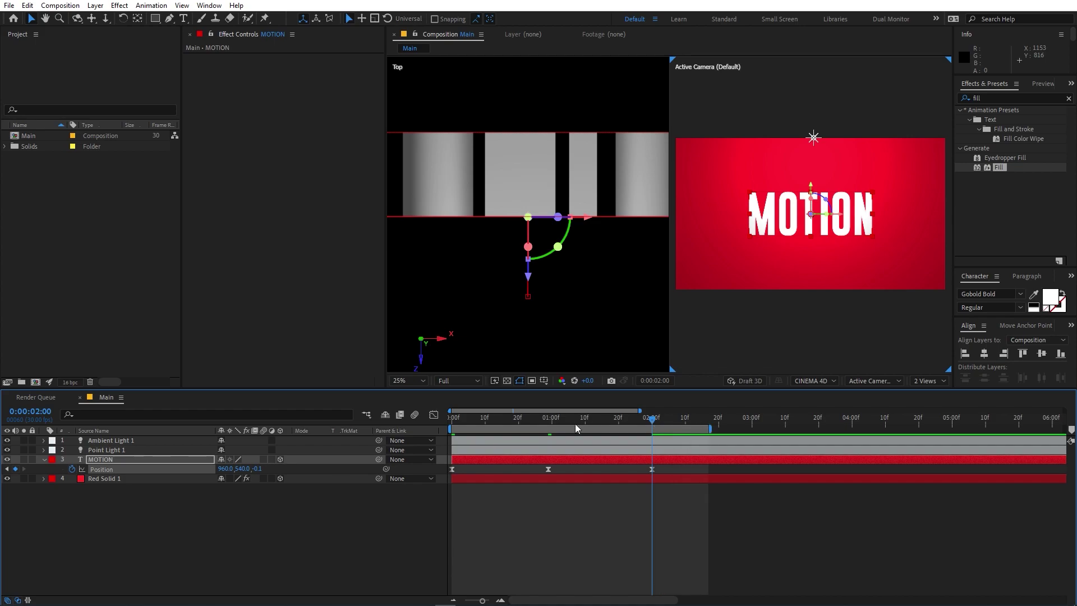
key("space")
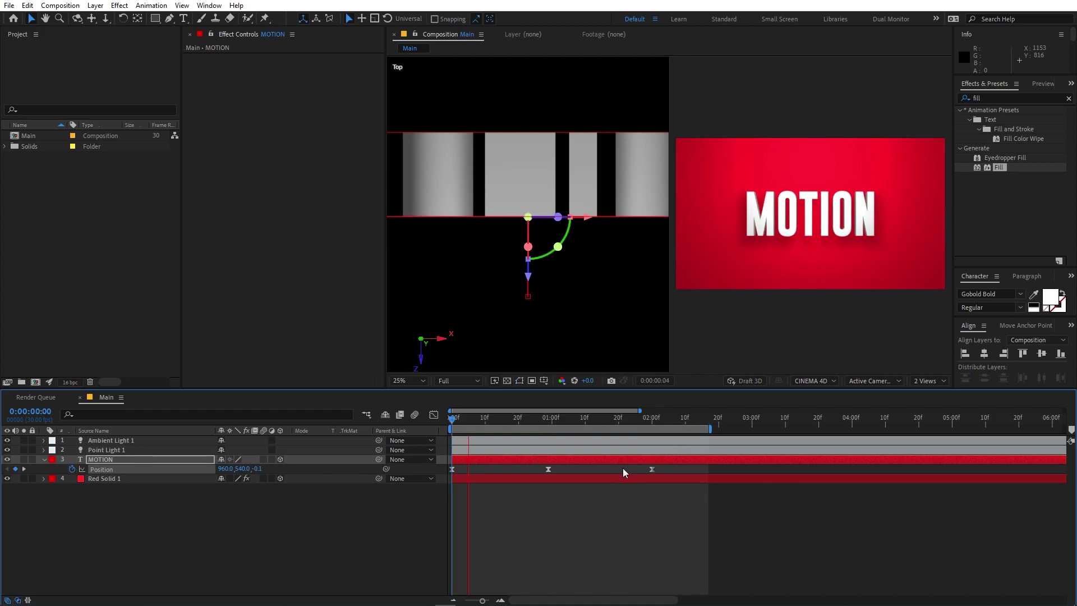
Switch the viewer to a single camera view at 50% magnification
left_click(933, 381)
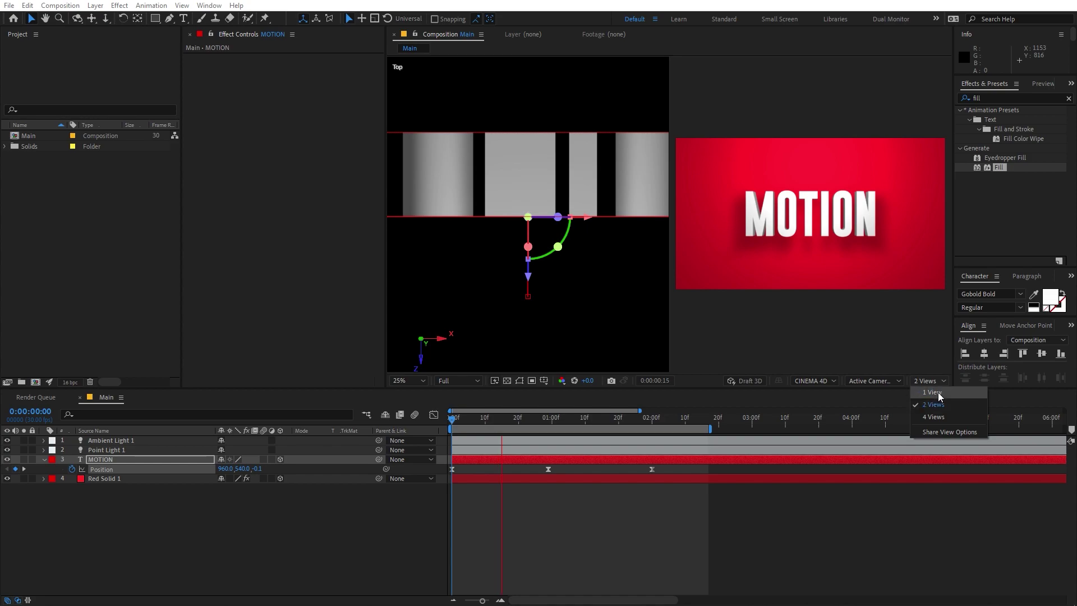
left_click(930, 393)
key("space")
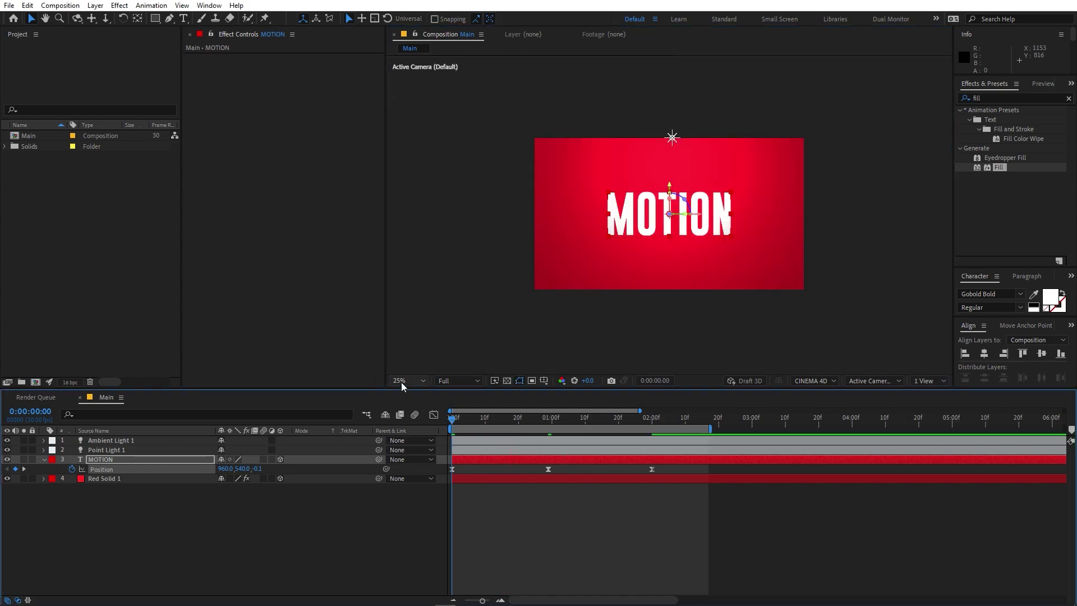
left_click(402, 381)
left_click(427, 410)
key("space")
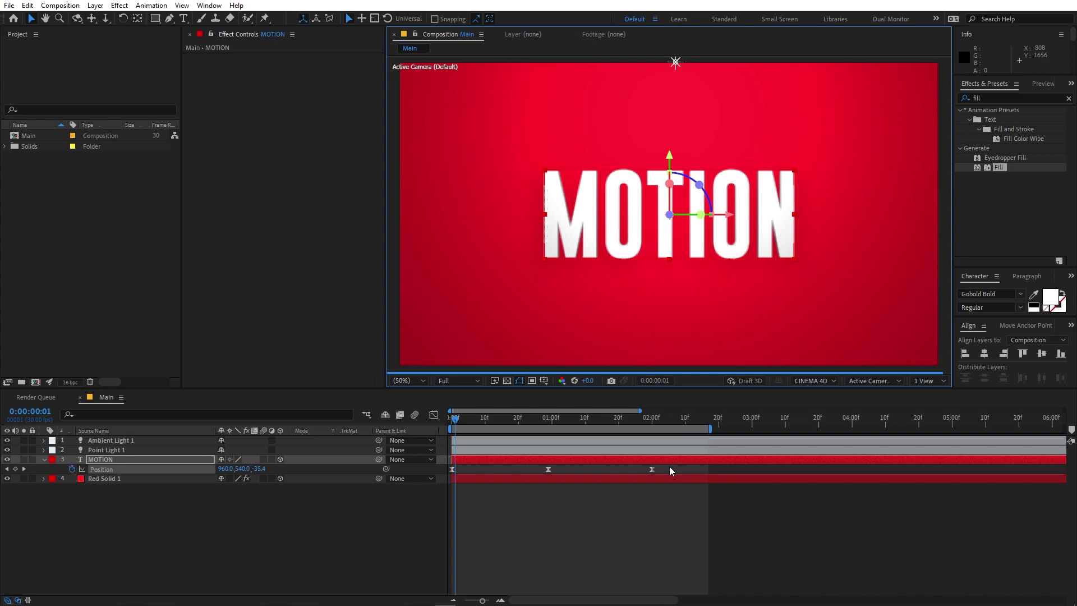
Squeeze MOTION's Position keyframes closer so the pop-out finishes in about one second, then preview
left_click_drag(669, 466, 417, 477)
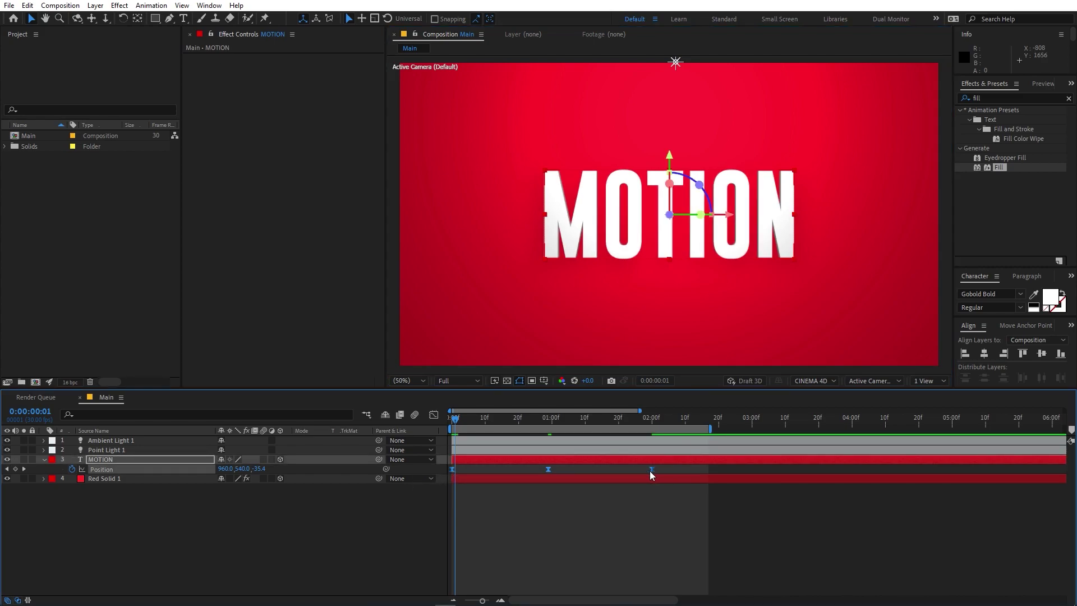
left_click_drag(652, 469, 563, 475)
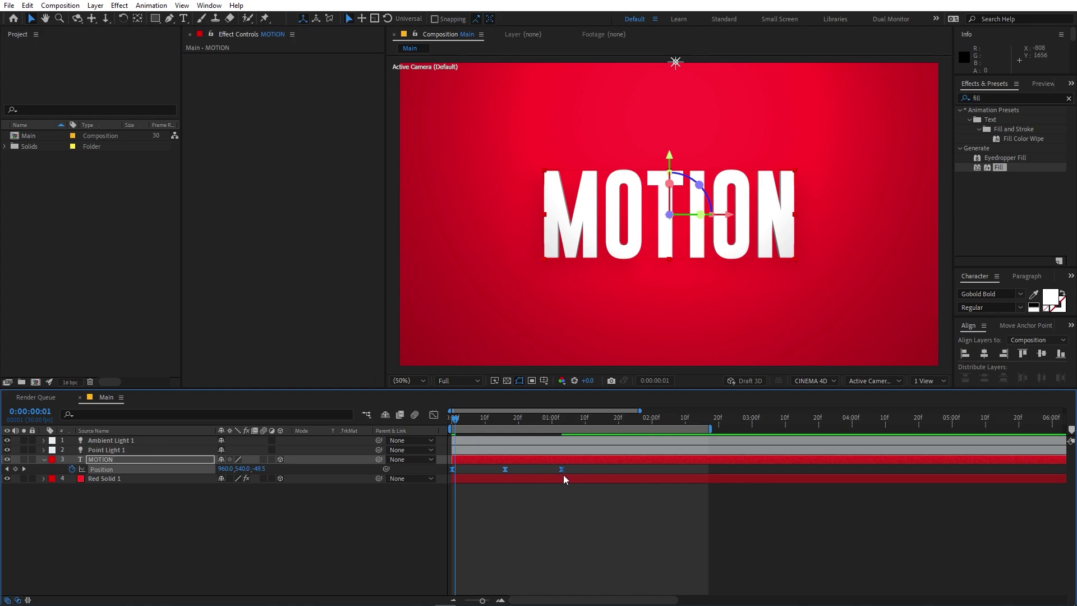
key("space")
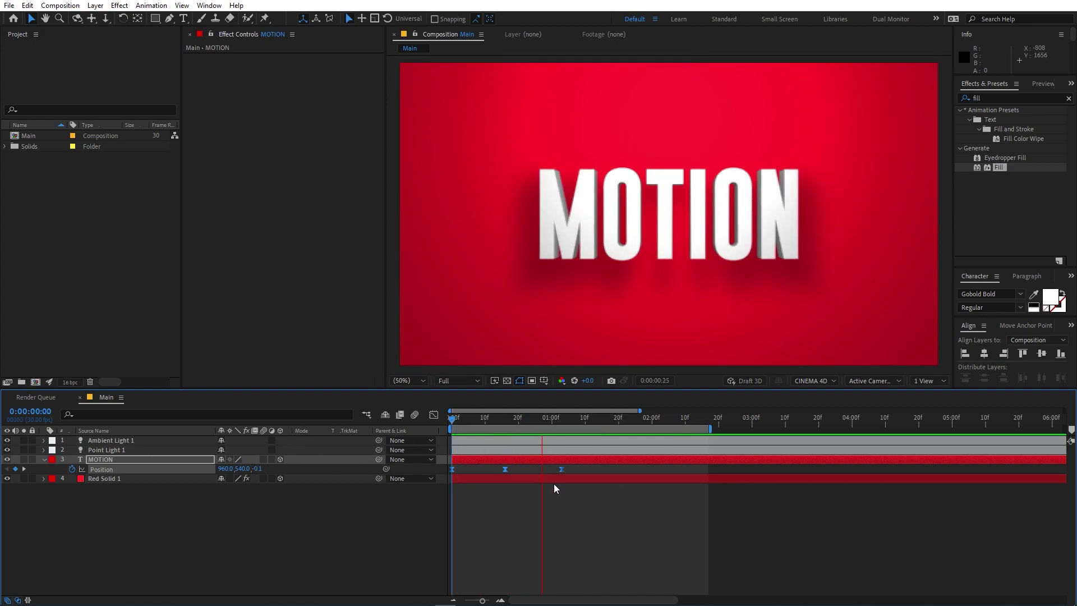
key("space")
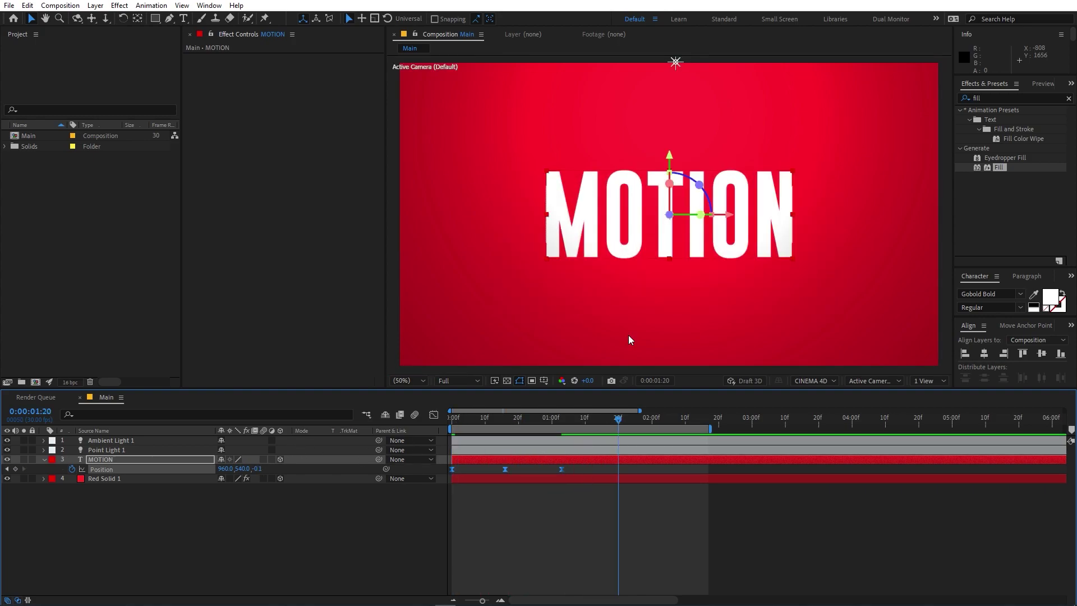
Duplicate the MOTION layer and raise the MOTION 2 copy to Y 360
left_click(107, 459)
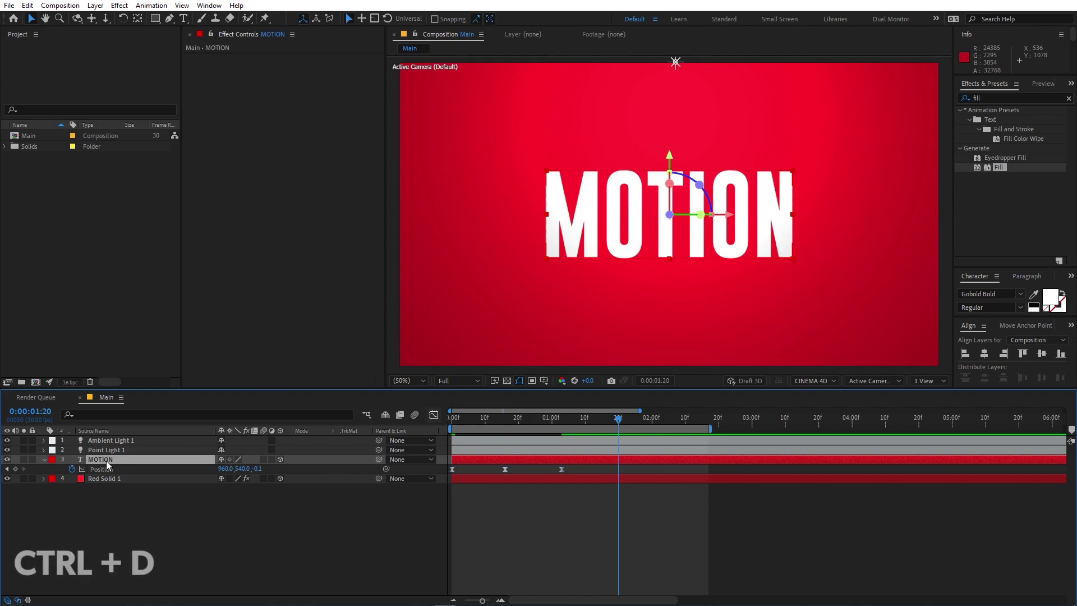
key("ctrl+d")
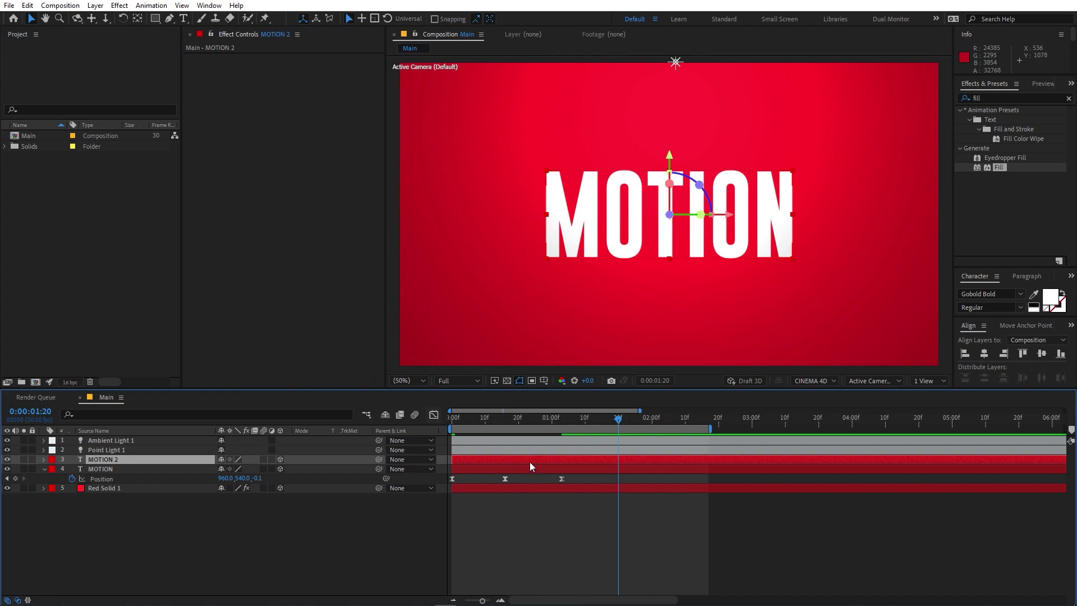
key("p")
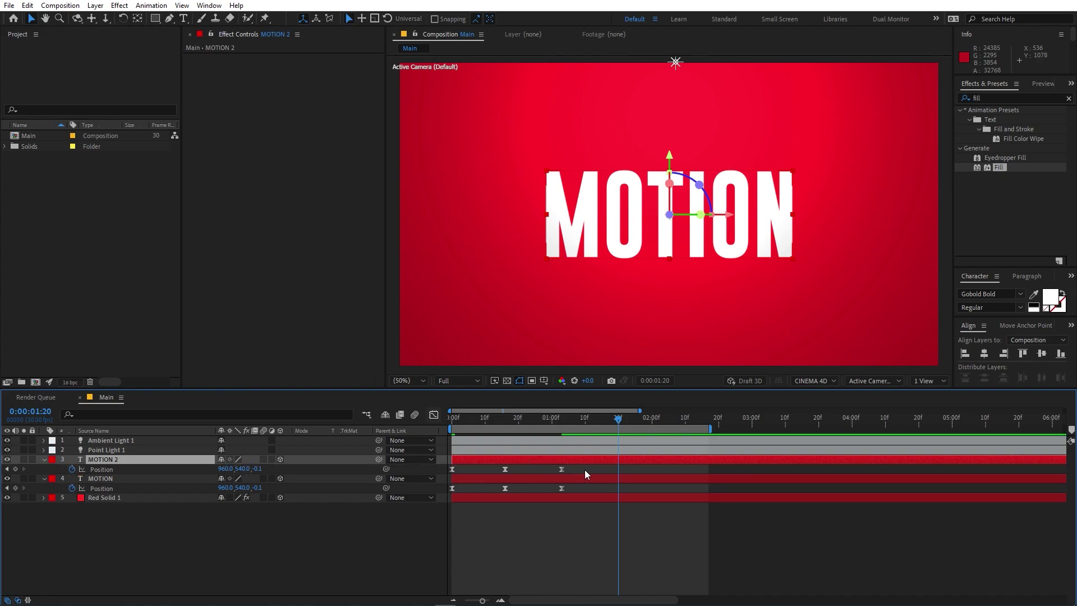
left_click_drag(585, 469, 421, 478)
left_click_drag(589, 420, 564, 423)
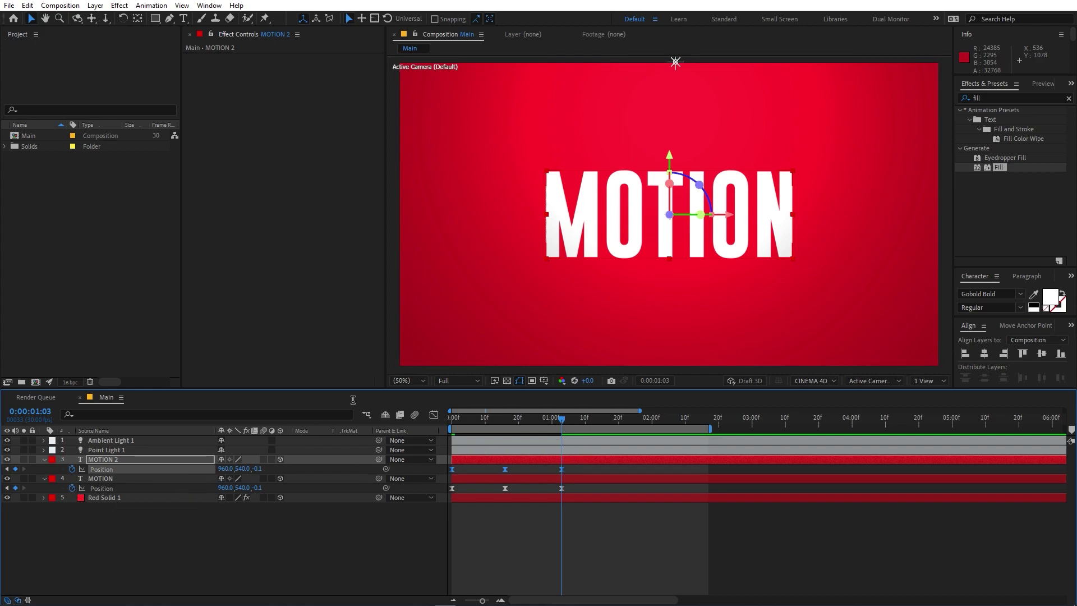
key("shift+Up")
key("shift+Up")
key("shift+Up")
key("shift+Up")
key("shift+Up")
key("shift+Up")
key("shift+Up")
key("shift+Up")
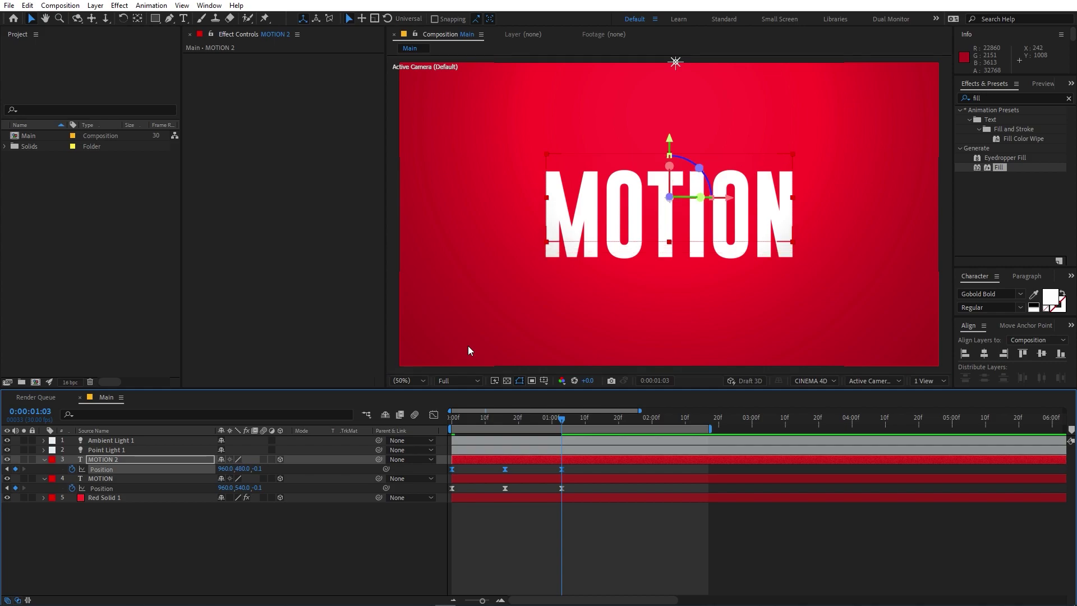
key("shift+Up")
key("shift+Up")
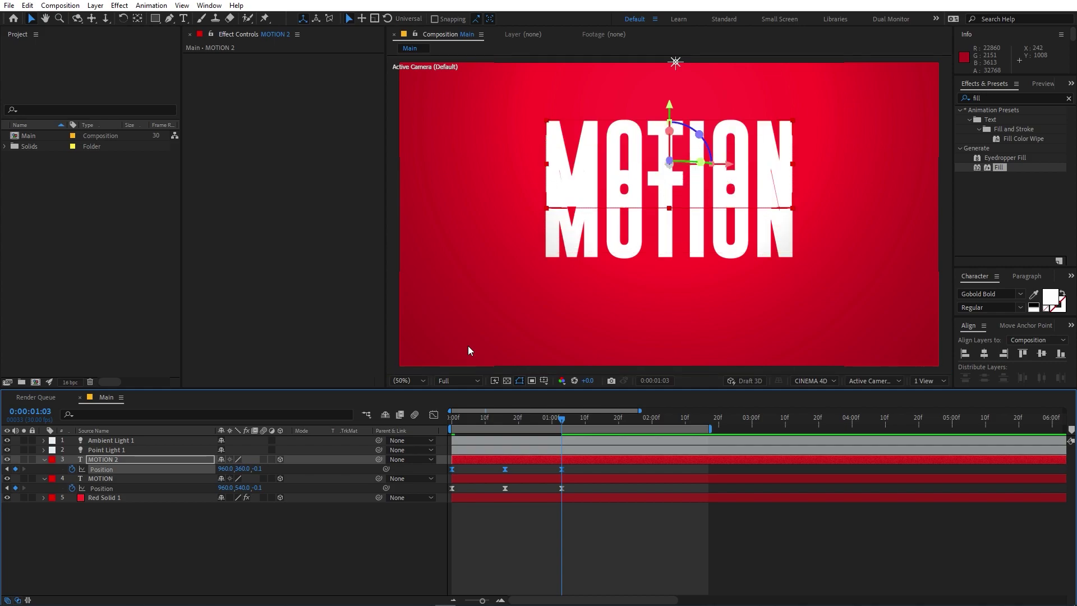
Lower the original MOTION text to Y 720
left_click(115, 485)
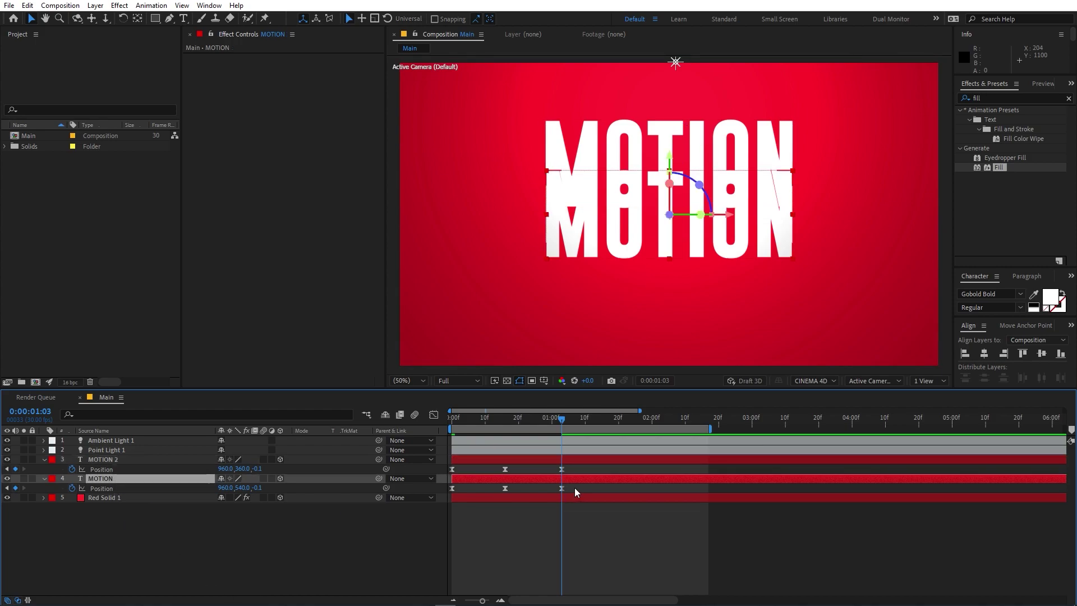
left_click_drag(115, 484, 407, 491)
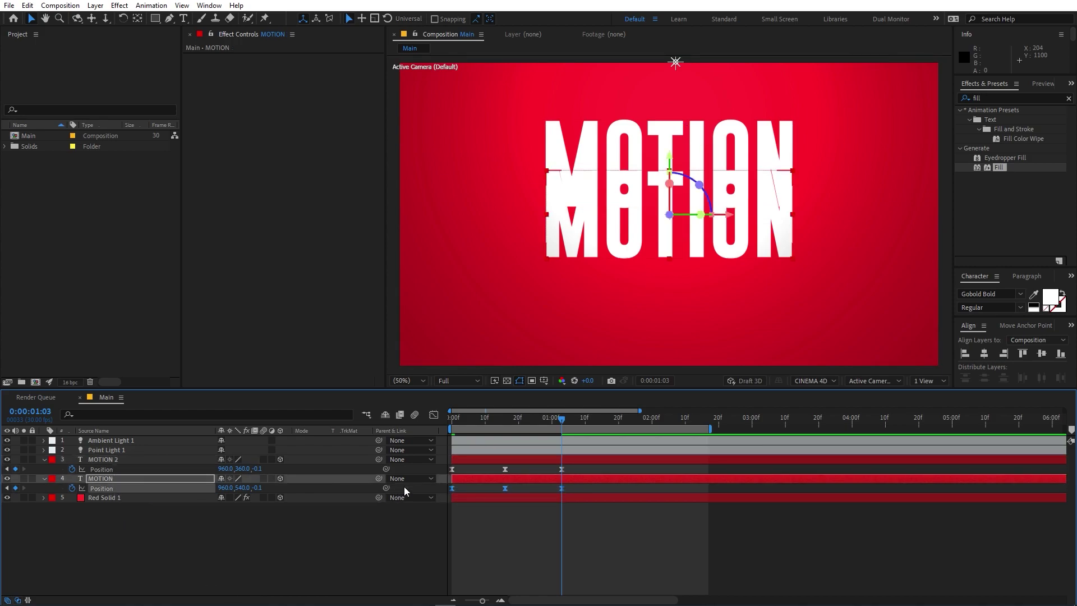
key("shift+Down")
key("shift+Down")
key("shift+Down")
key("shift+Down")
key("shift+Down")
key("shift+Down")
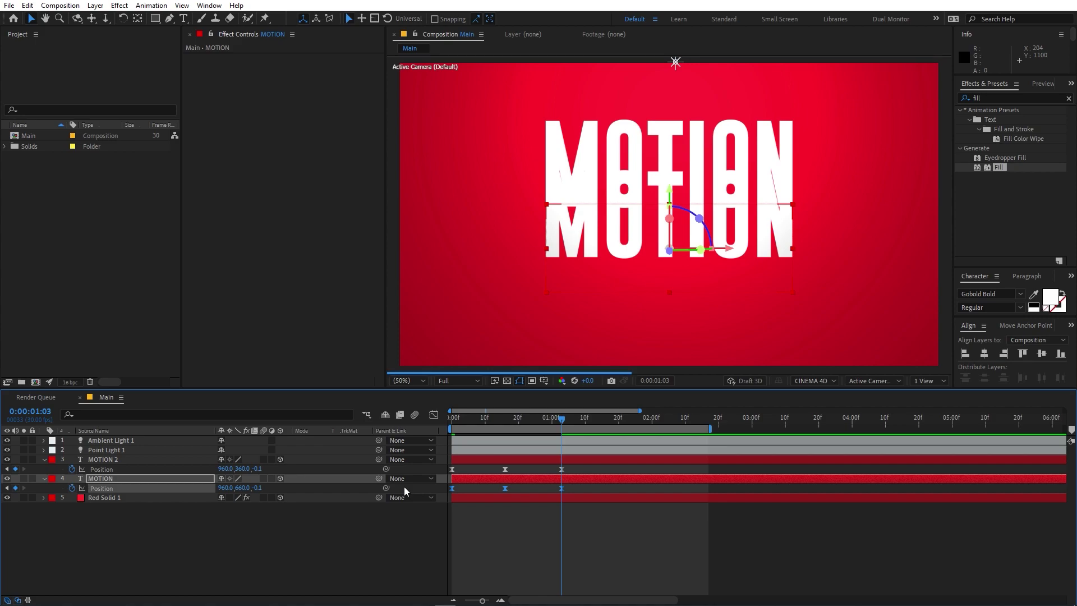
key("shift+Down")
key("shift+Down")
key("shift+Down")
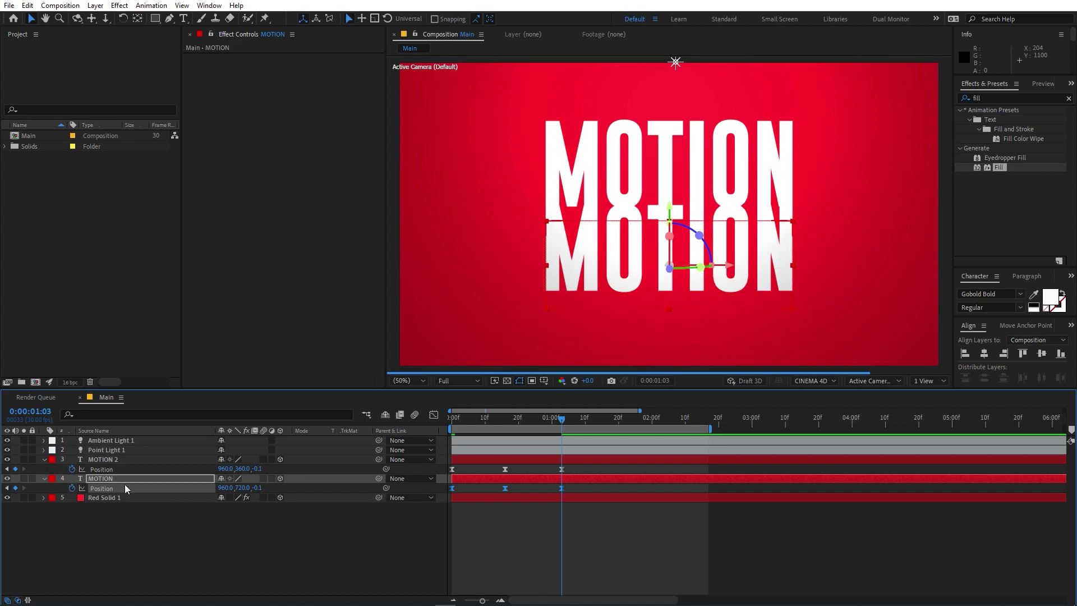
Retype the lower line as GRAPHICS and preview both lines from the start
double_click(124, 483)
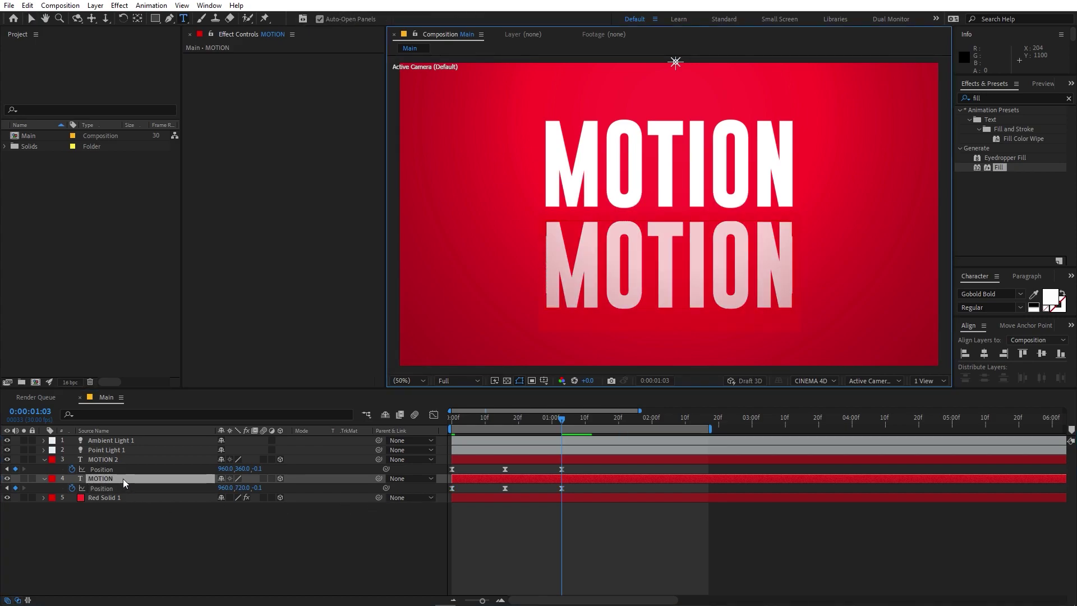
type("GRAPHICS")
left_click(553, 467)
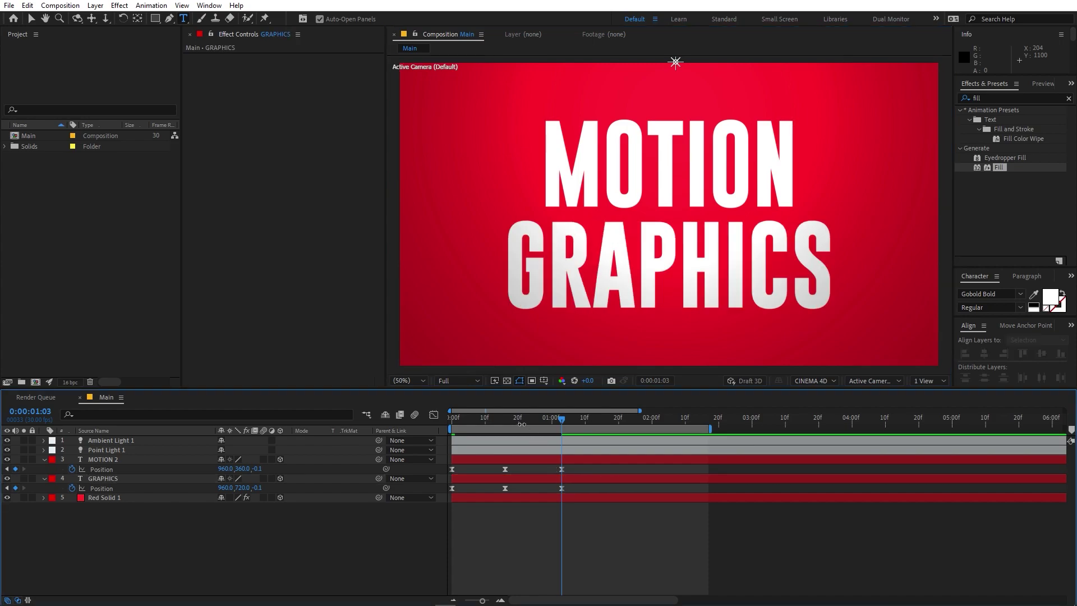
key("Home")
key("space")
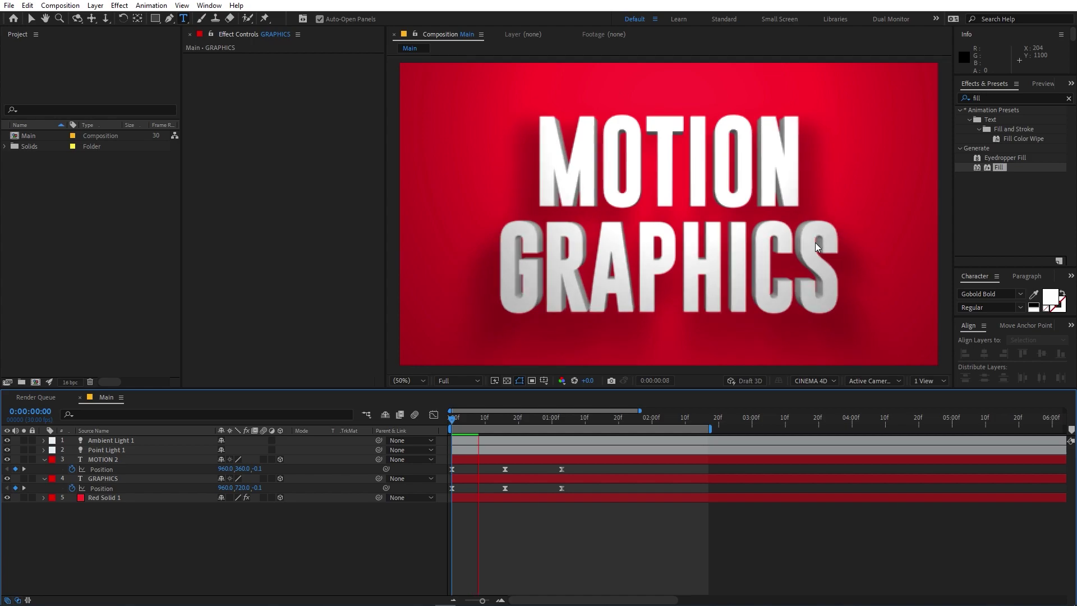
key("space")
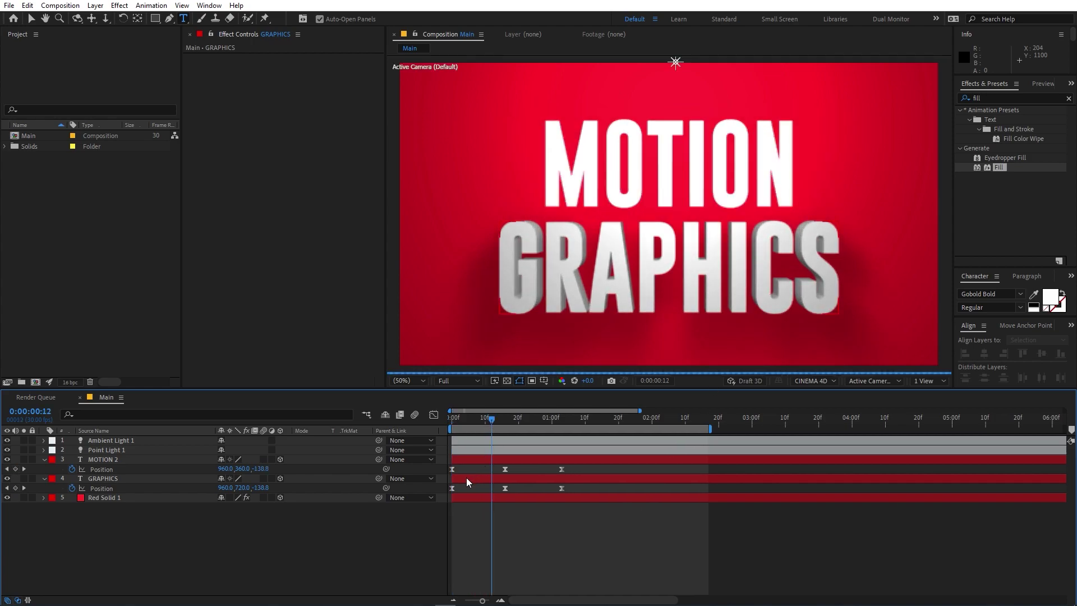
Delay the GRAPHICS layer to start about one second in and preview the staggered animation
mouse_move(467, 483)
left_mouse_down()
mouse_move(570, 481)
mouse_move(453, 482)
left_mouse_up()
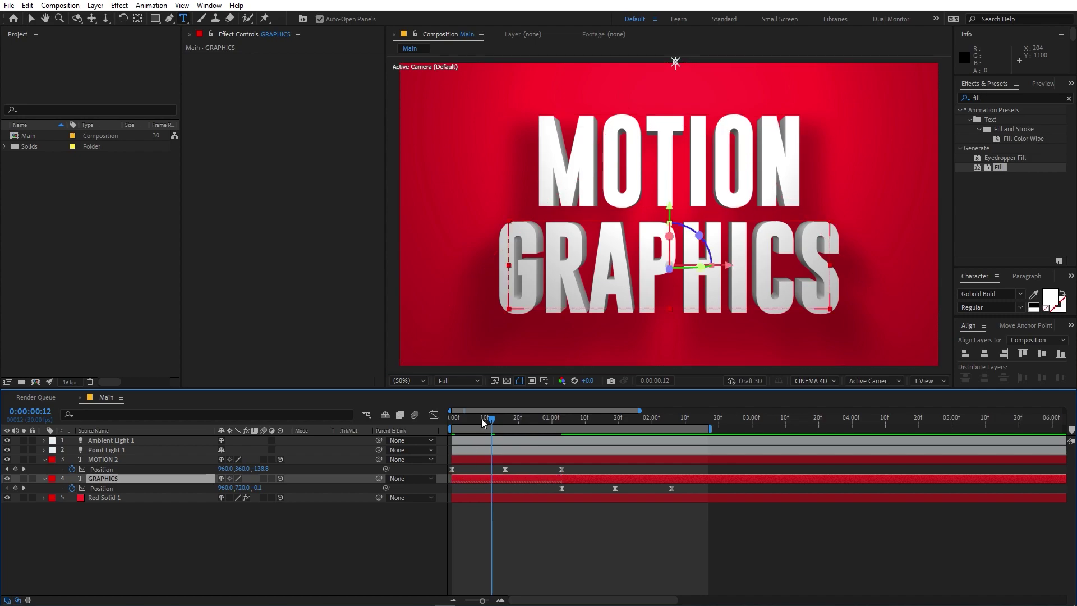
left_click_drag(487, 428, 452, 428)
key("space")
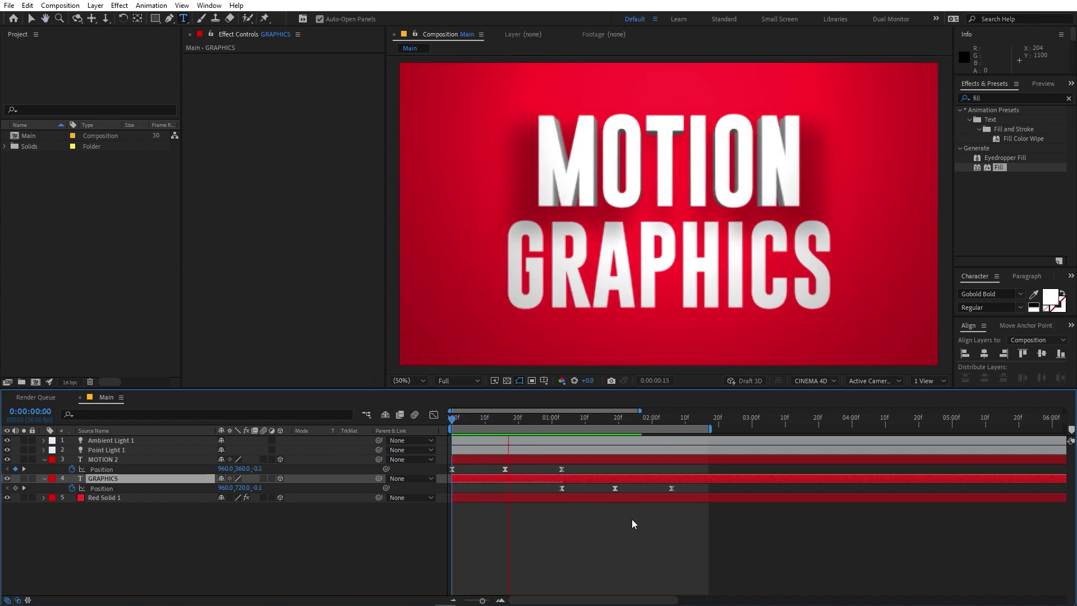